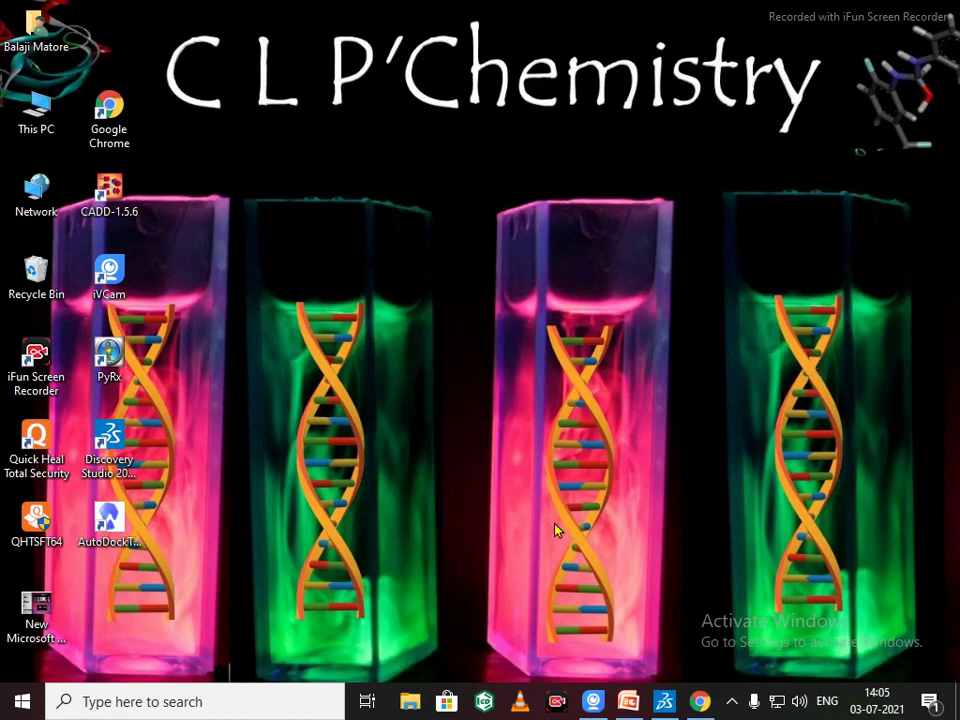
# - Restore Discovery Studio from the taskbar, then minimize it to reveal the desktop
pyautogui.moveTo(593, 701)
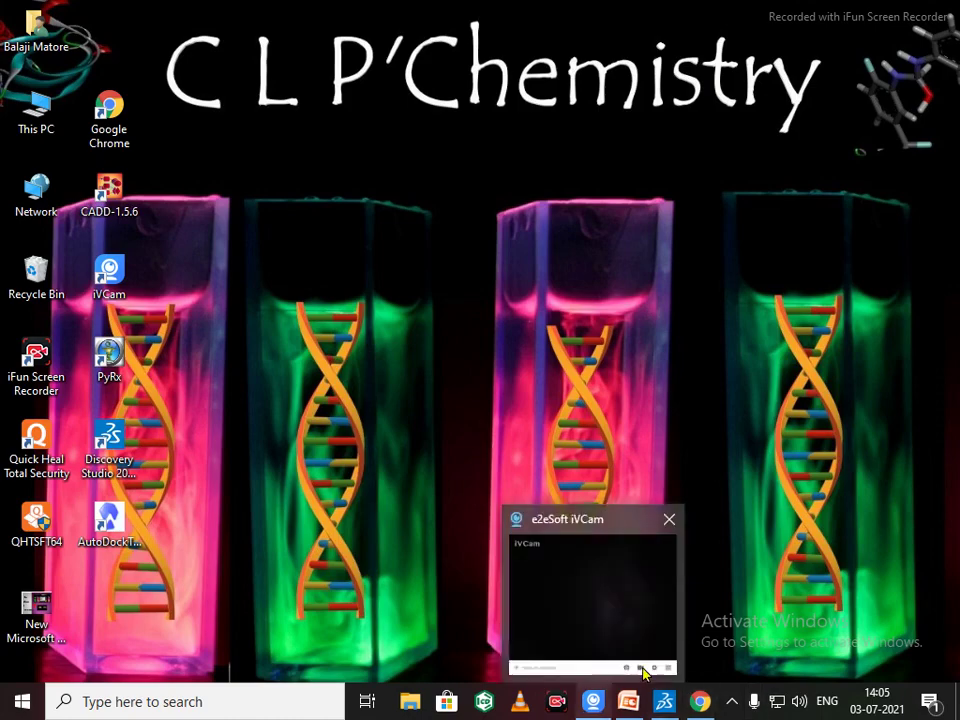
pyautogui.click(664, 701)
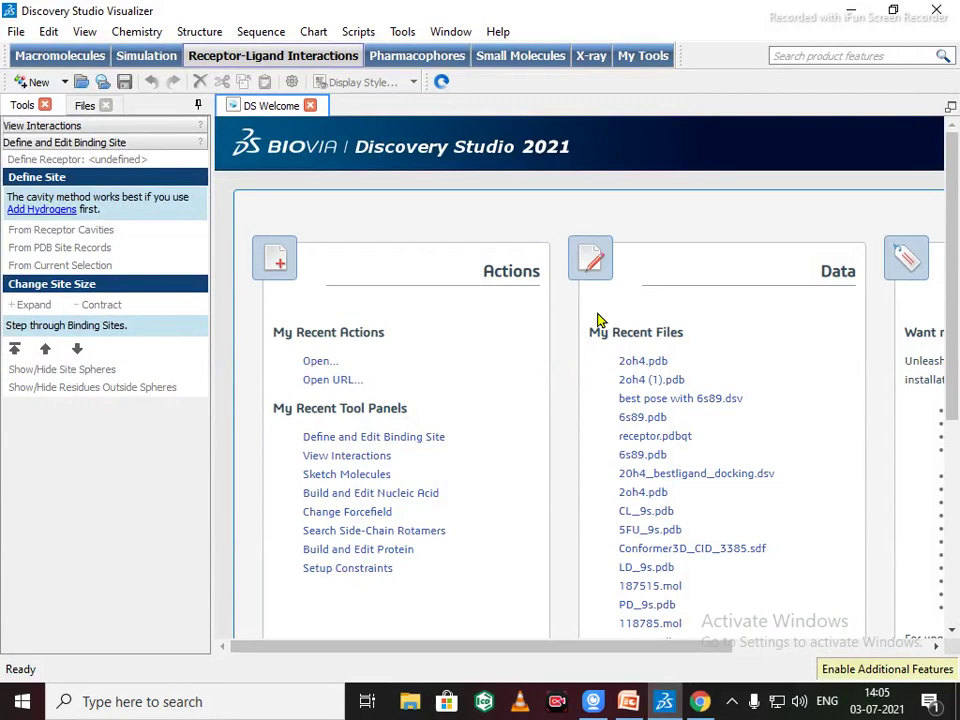
pyautogui.click(846, 10)
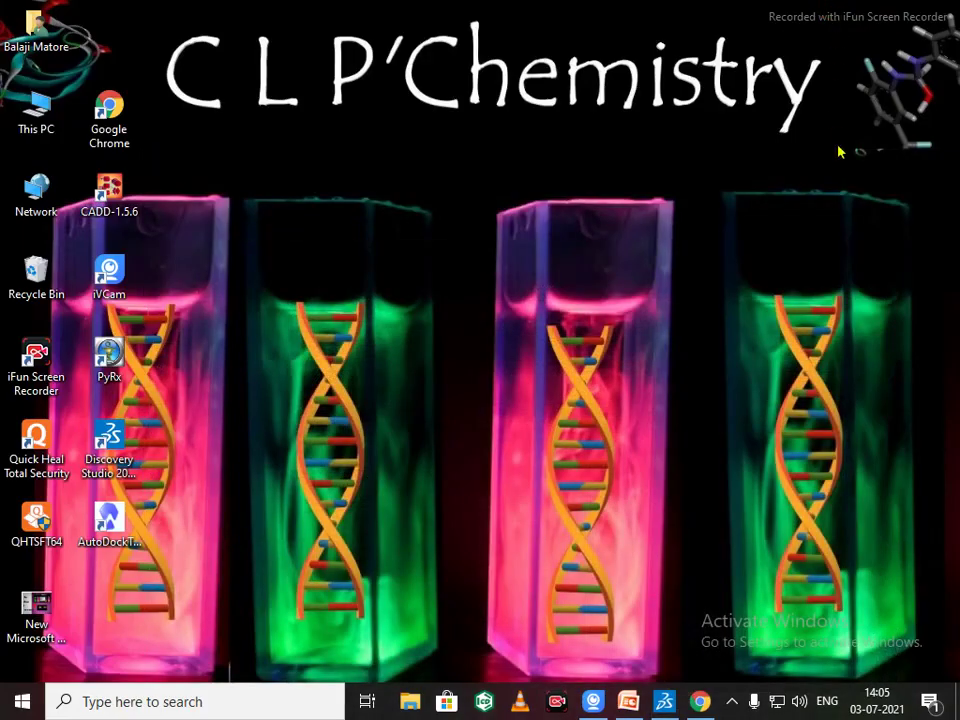
# - Search the web for 'pdb' in Chrome and open the RCSB PDB homepage result
pyautogui.click(698, 704)
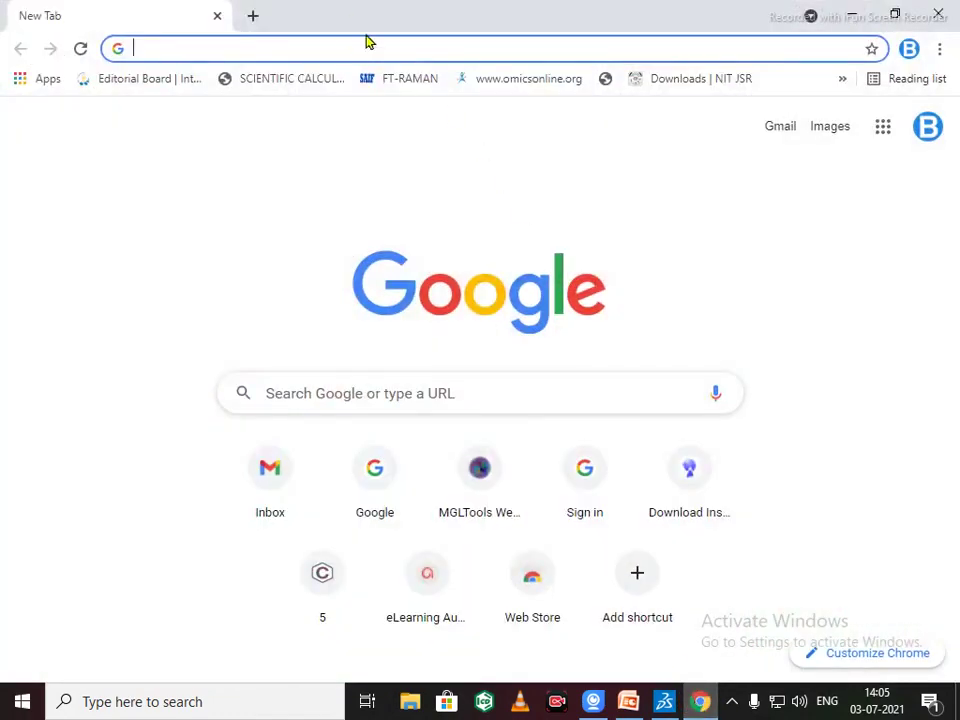
pyautogui.write('p')
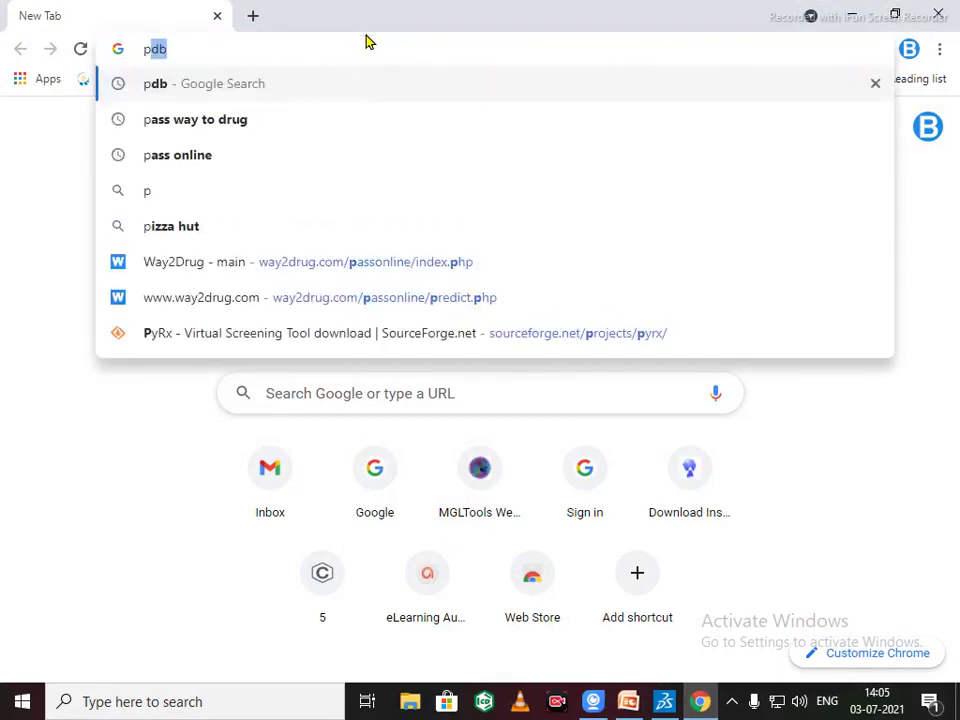
pyautogui.write('db')
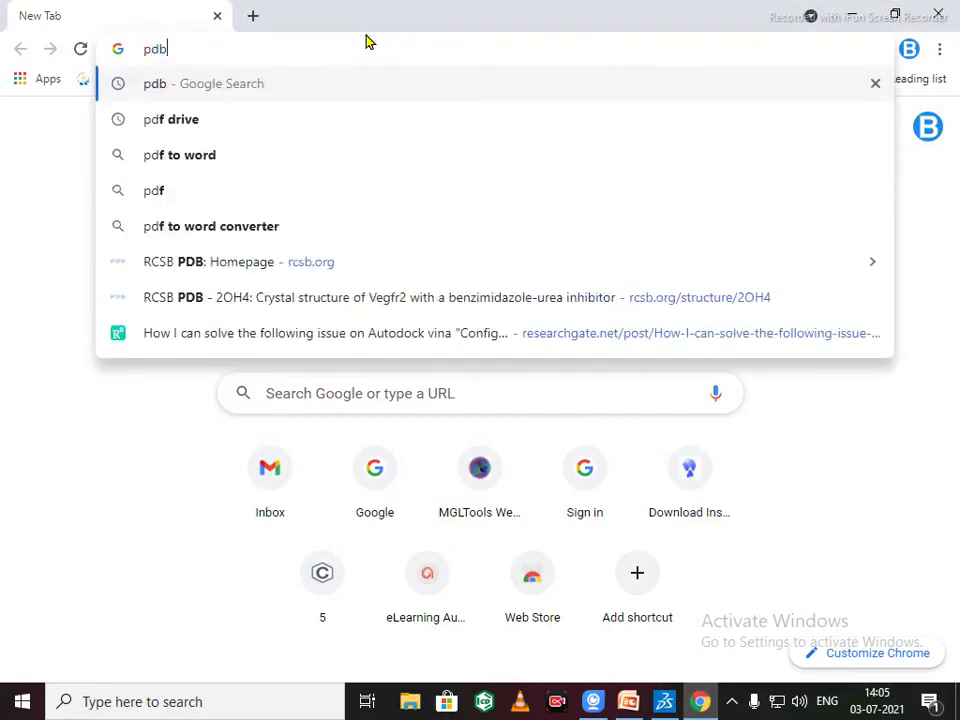
pyautogui.press('Return')
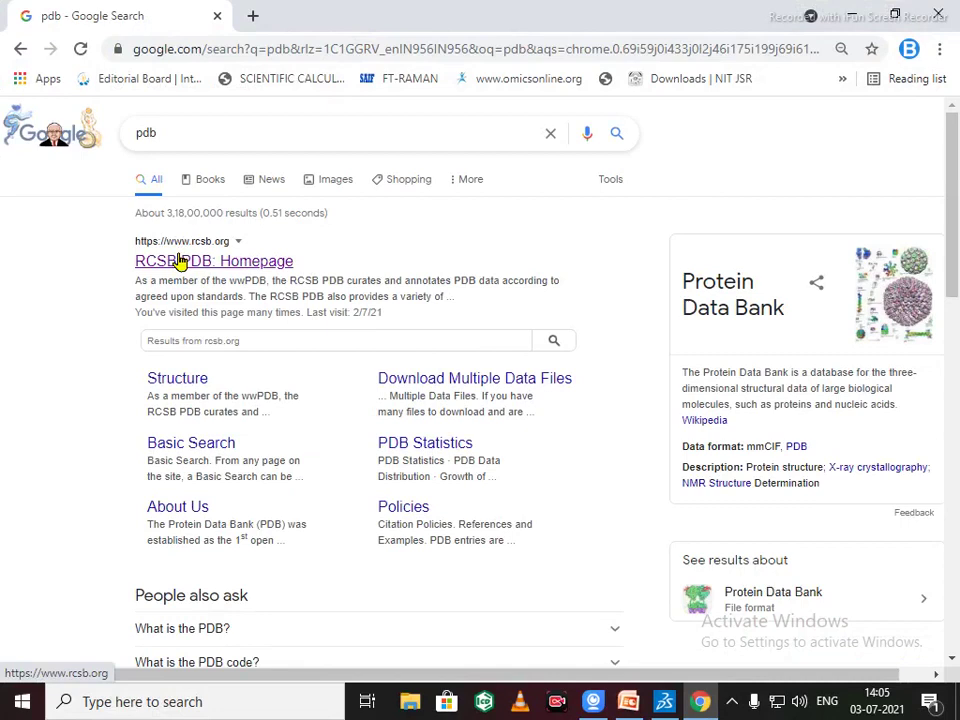
pyautogui.click(267, 276)
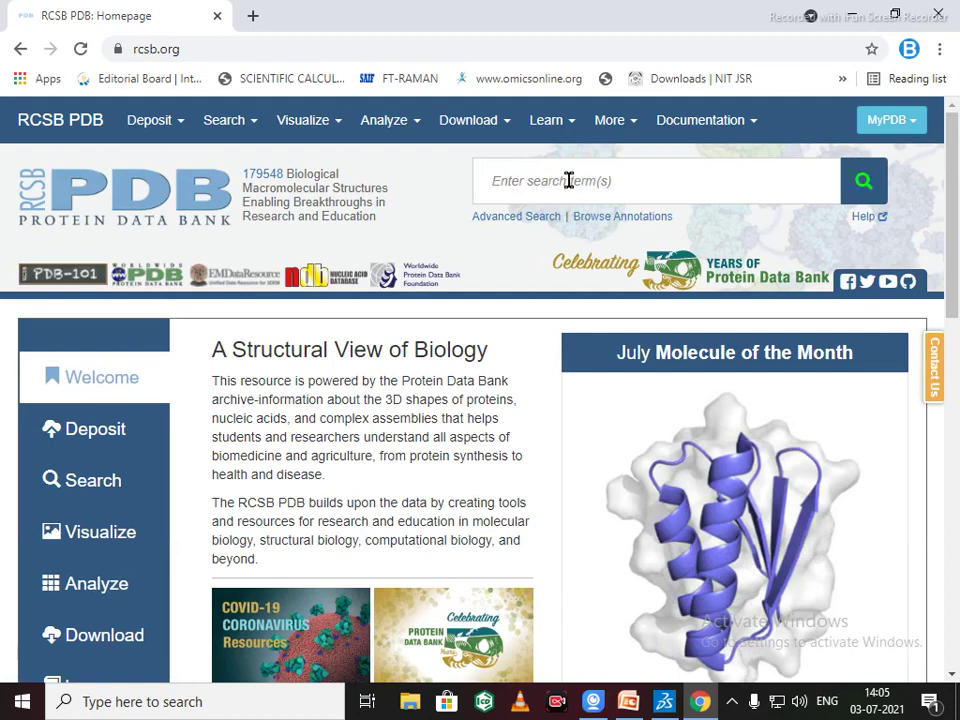
# - Search RCSB PDB for entry 2OH4 and review its structure summary page
pyautogui.click(568, 180)
pyautogui.write('2oh4')
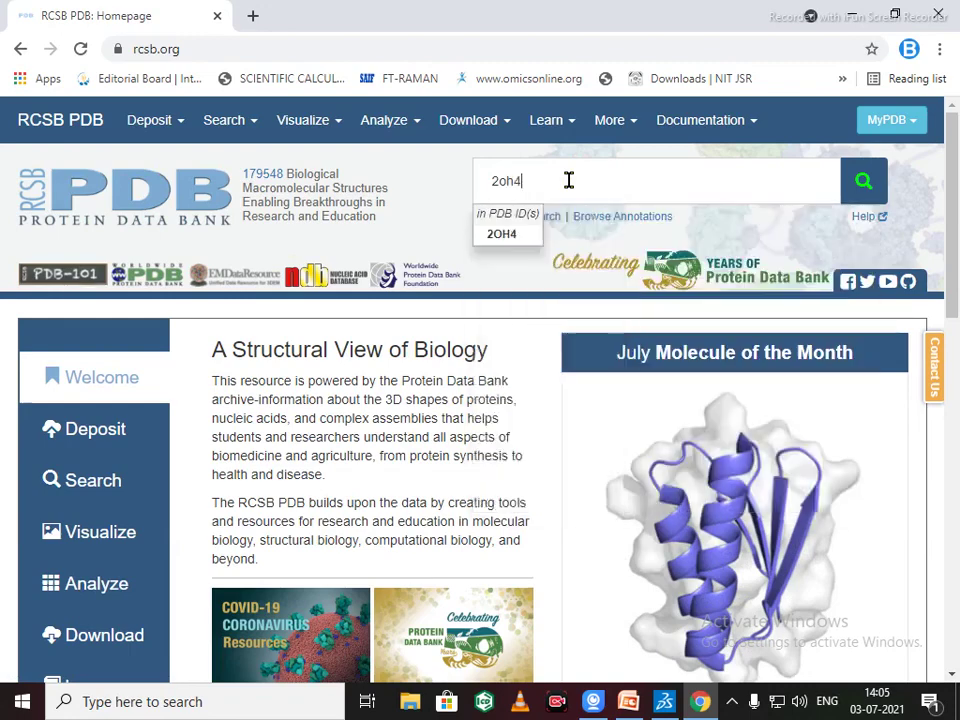
pyautogui.press('Return')
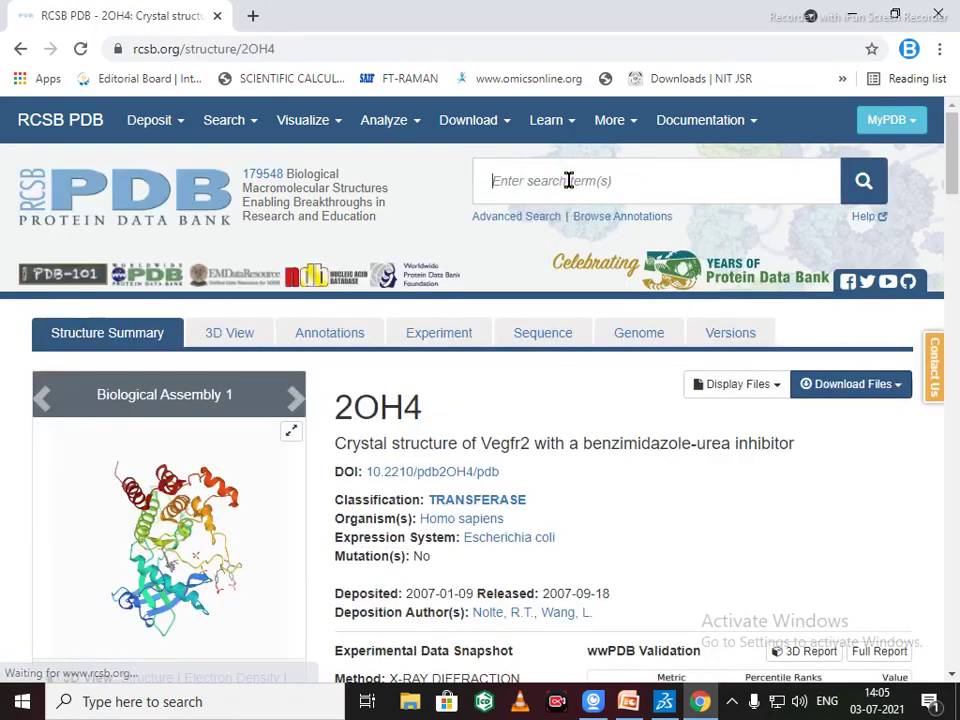
pyautogui.scroll(-1, 546, 283)
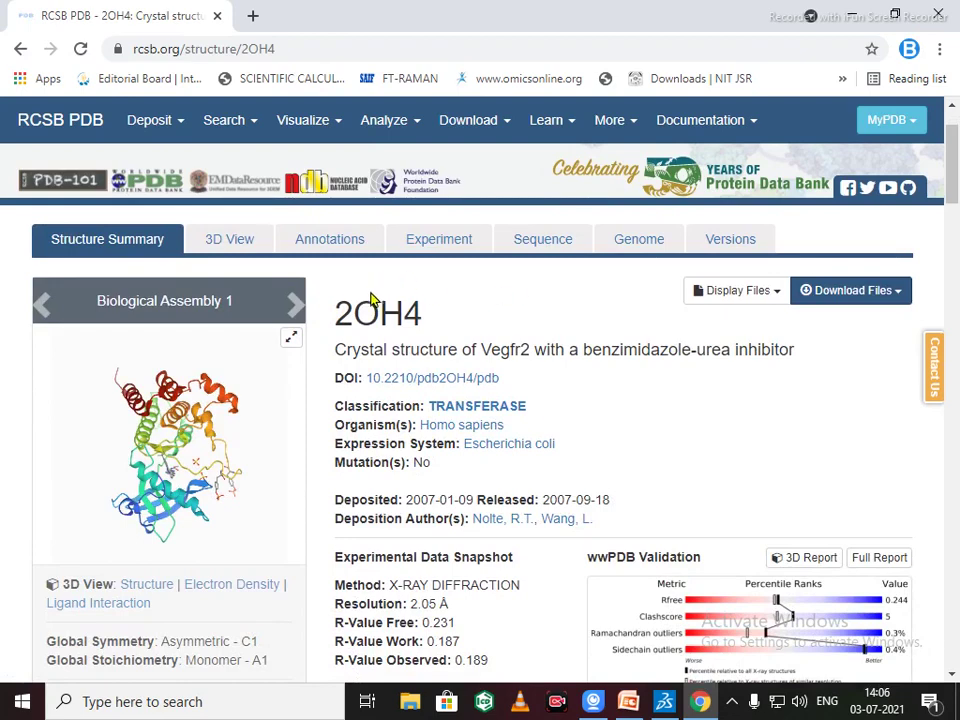
pyautogui.scroll(-1, 370, 298)
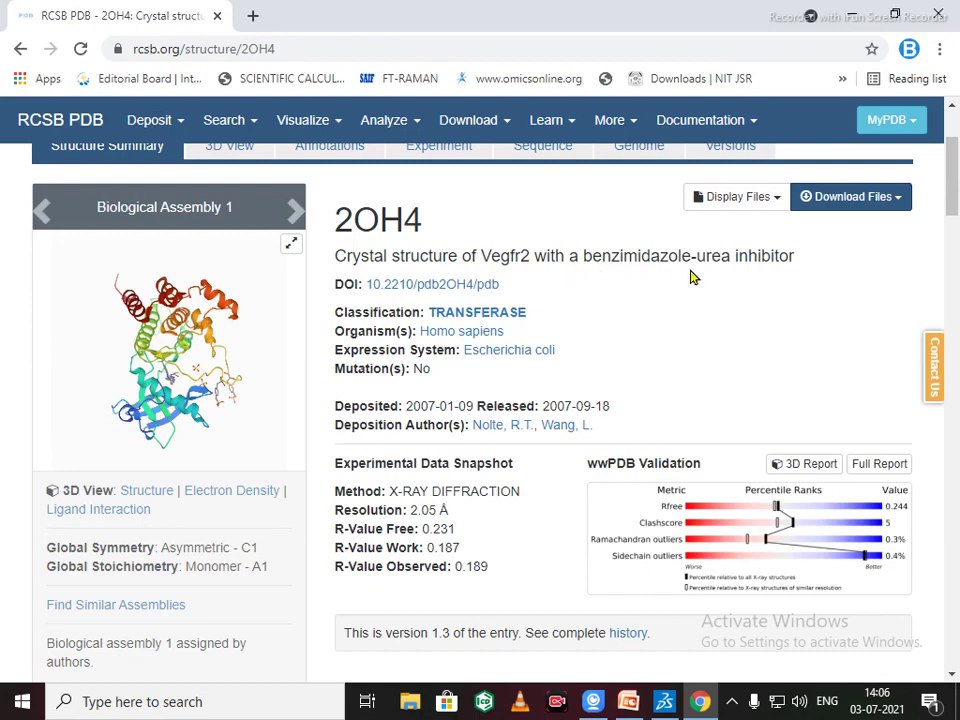
pyautogui.scroll(-2, 625, 302)
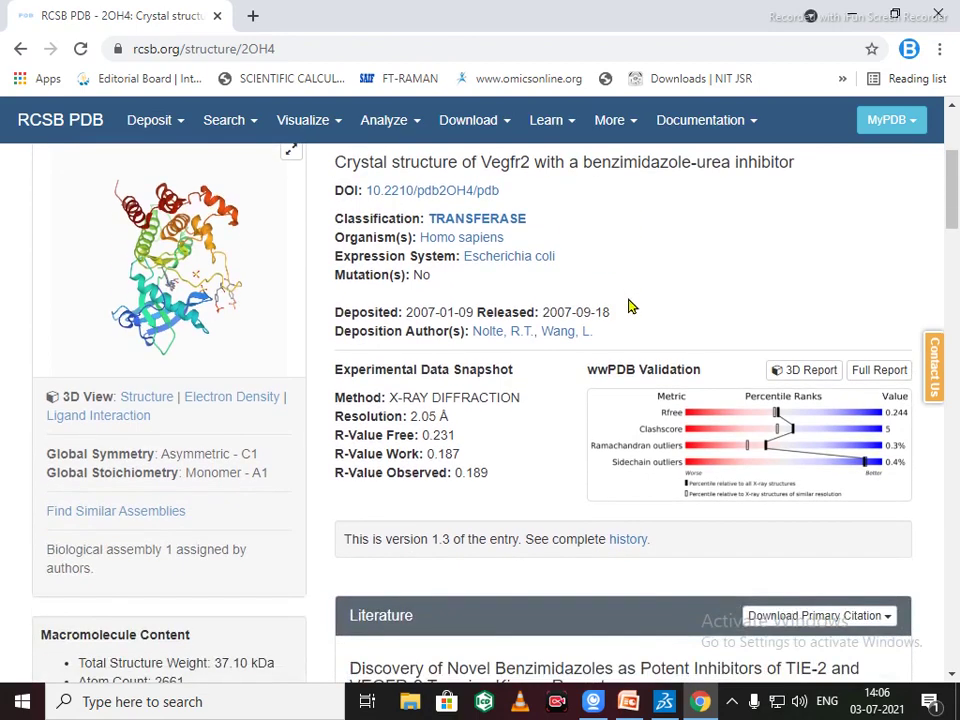
pyautogui.scroll(2, 620, 300)
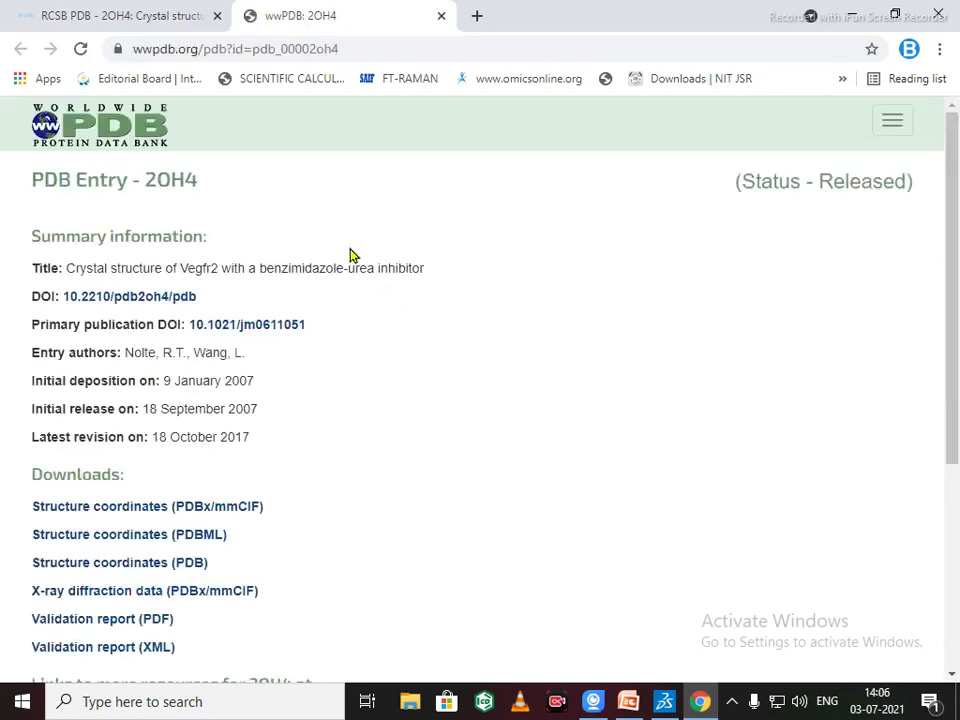
# - Return to the RCSB 2OH4 tab and scroll to Small Molecules listing GIG and SO4
pyautogui.scroll(-5, 356, 291)
pyautogui.scroll(5, 356, 291)
pyautogui.click(70, 28)
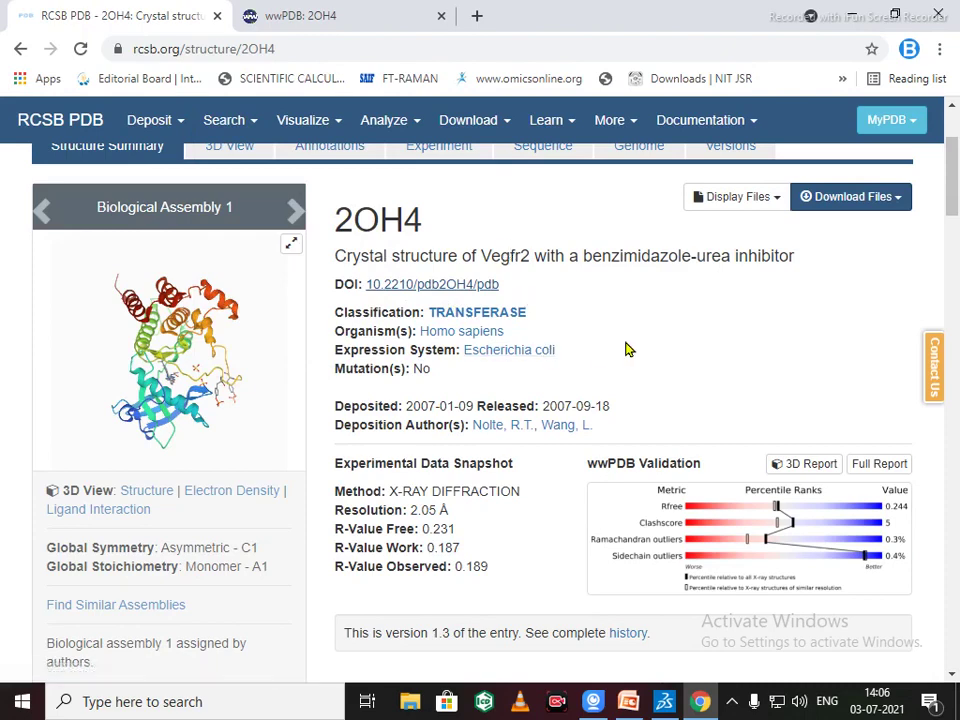
pyautogui.scroll(-2, 627, 349)
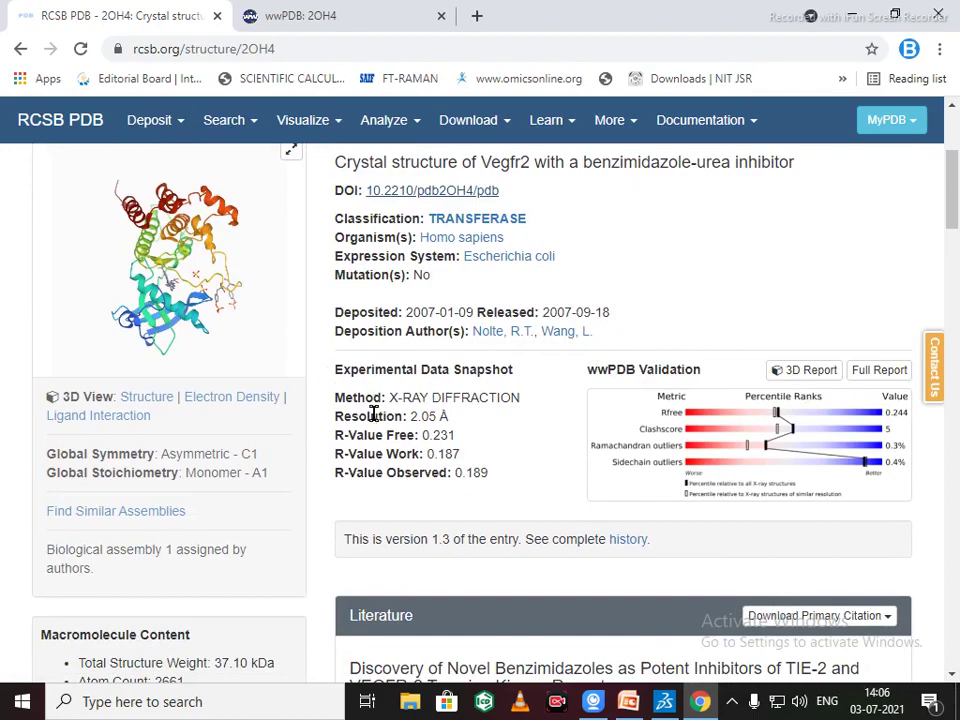
pyautogui.scroll(-3, 409, 396)
pyautogui.scroll(-5, 409, 397)
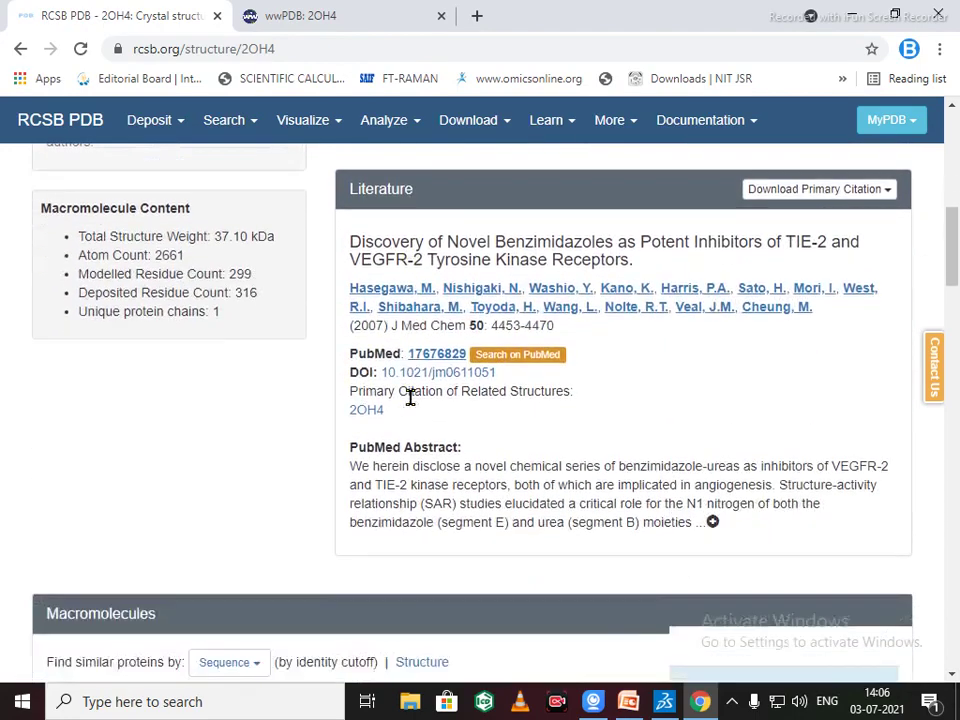
pyautogui.scroll(-1, 410, 397)
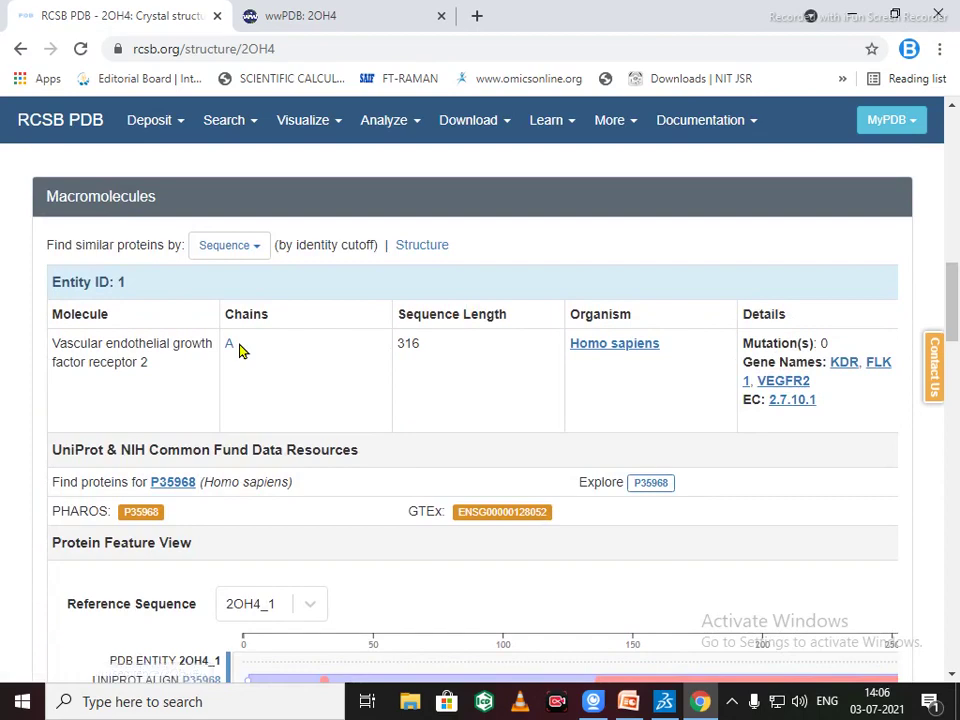
pyautogui.scroll(-4, 258, 353)
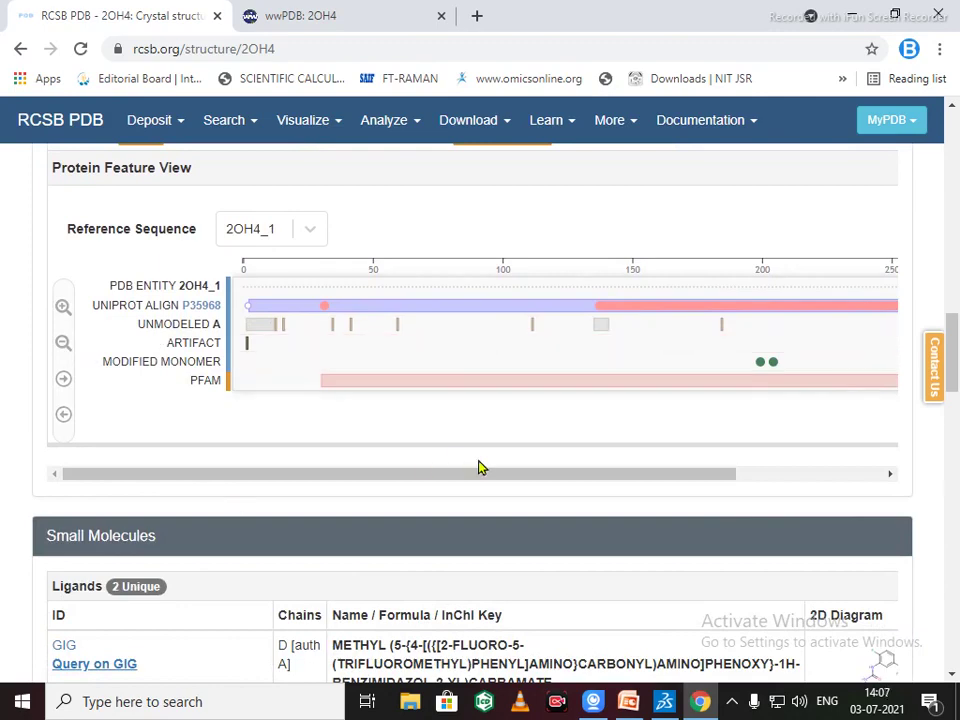
pyautogui.scroll(-3, 563, 499)
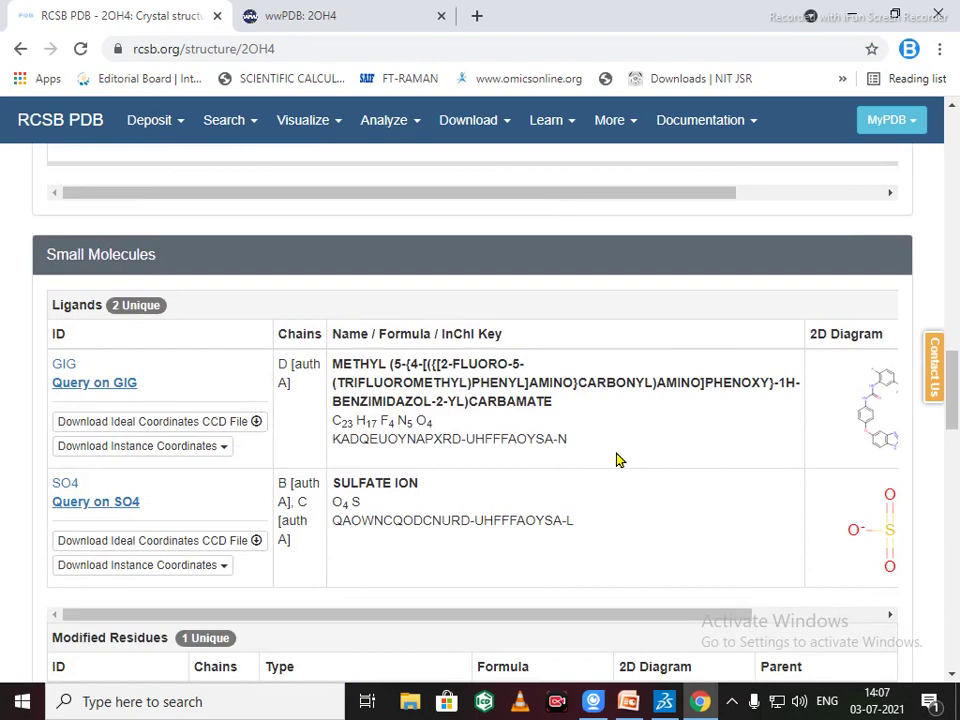
# - Enlarge the 2D structure diagram of ligand GIG
pyautogui.click(836, 412)
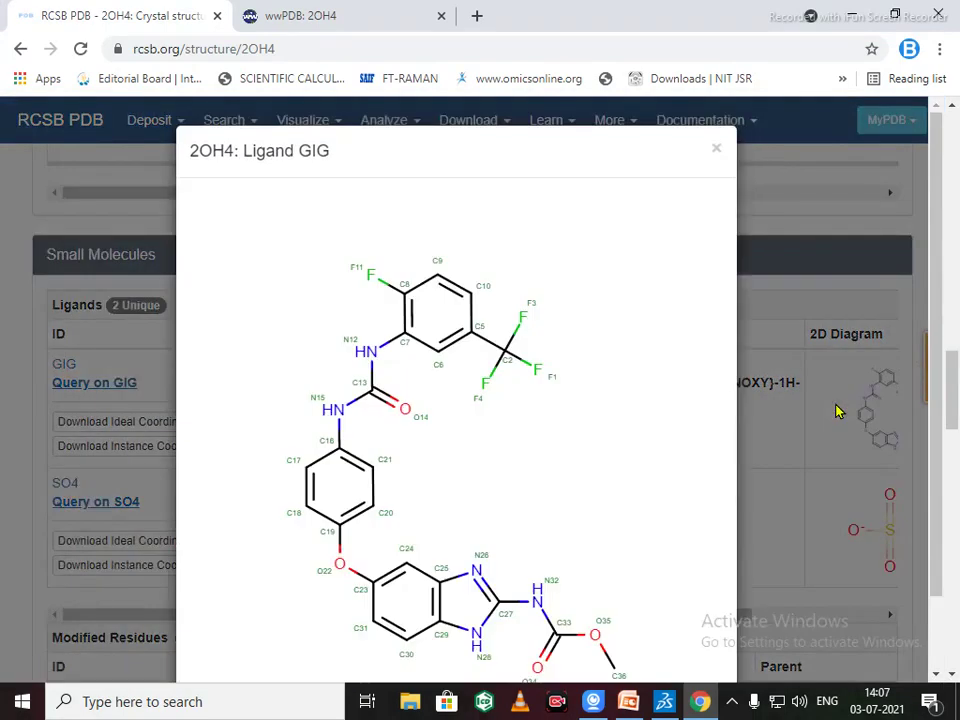
pyautogui.scroll(-1, 437, 485)
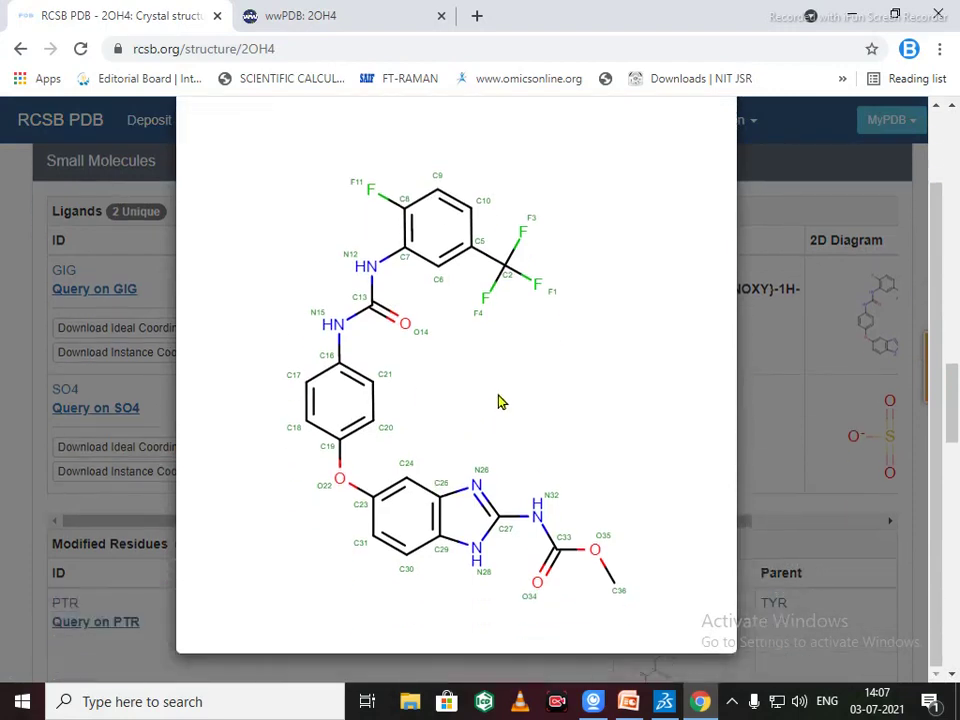
pyautogui.scroll(1, 499, 400)
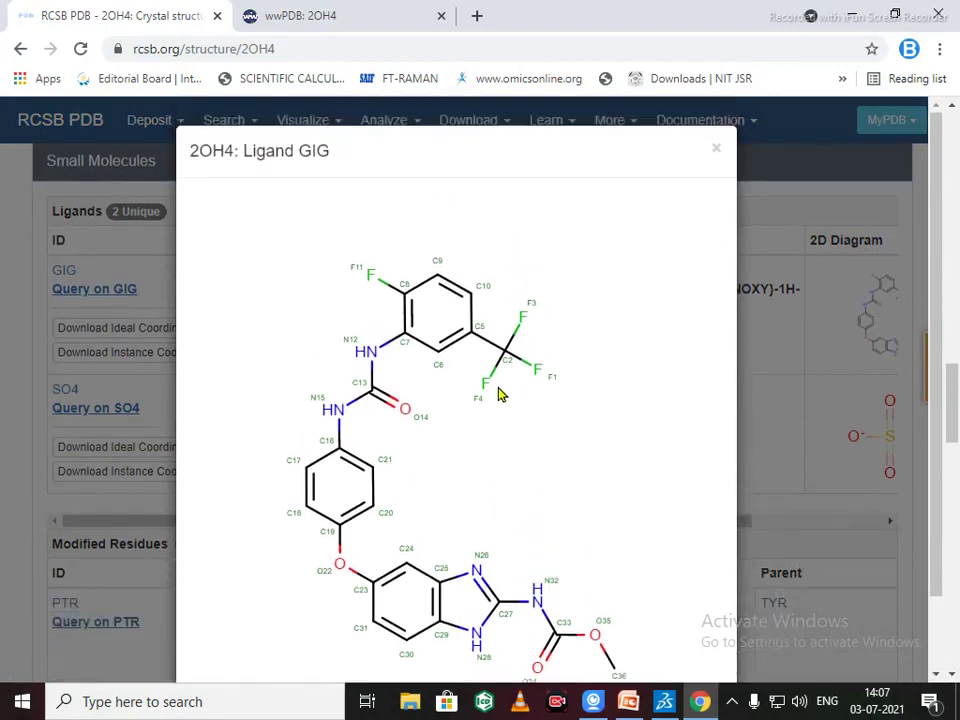
# - Close the GIG diagram and scroll back up to the 2OH4 Structure Summary
pyautogui.click(716, 150)
pyautogui.scroll(-3, 666, 377)
pyautogui.scroll(-2, 670, 378)
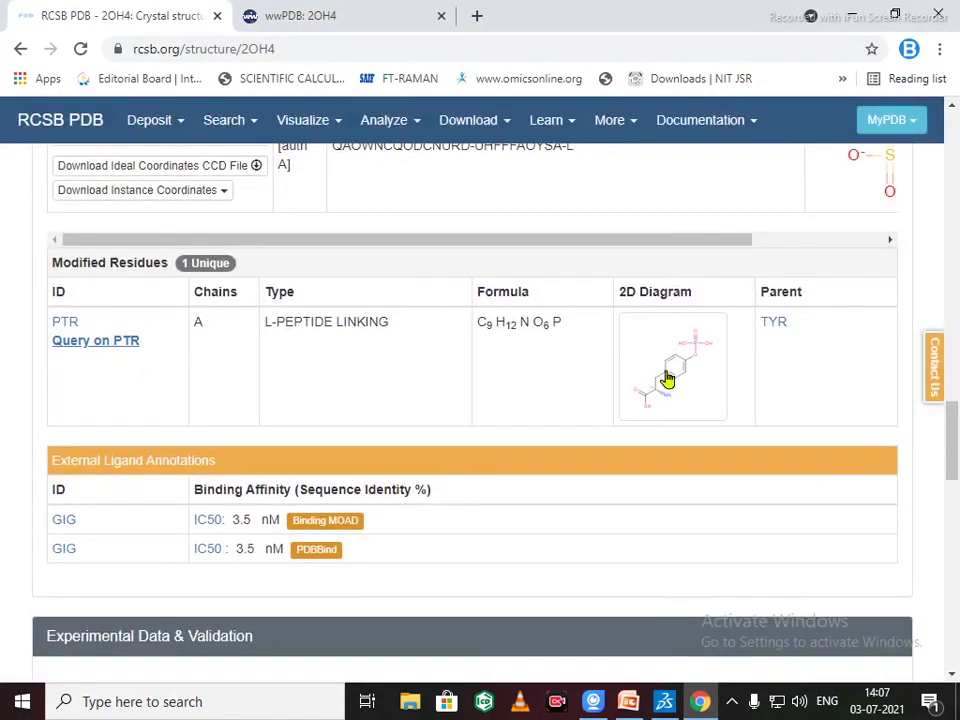
pyautogui.scroll(6, 670, 378)
pyautogui.scroll(10, 670, 378)
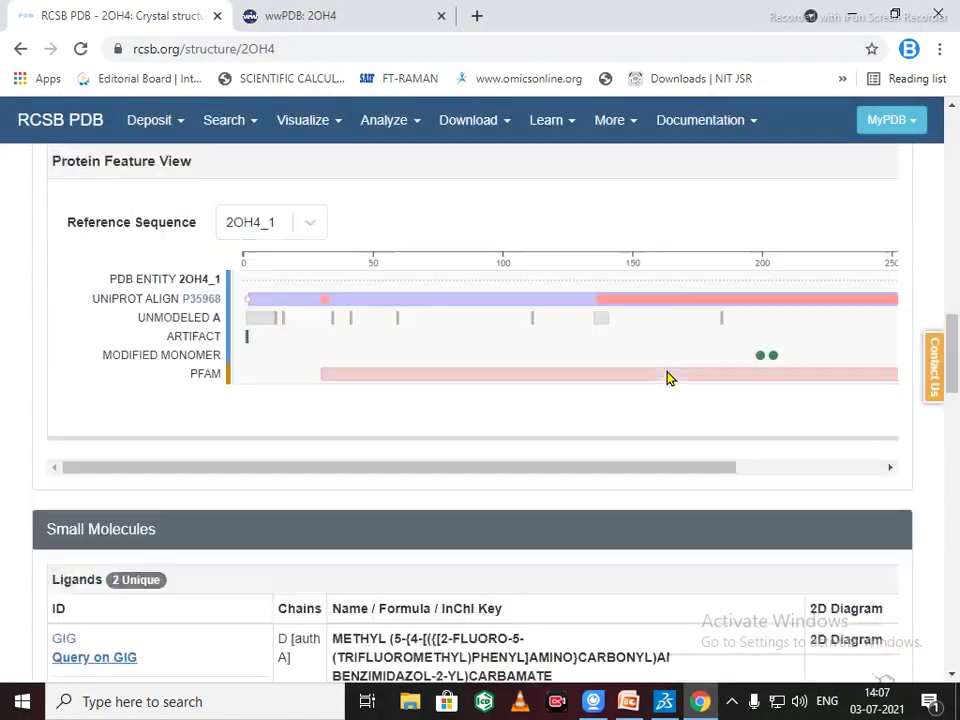
pyautogui.scroll(8, 670, 378)
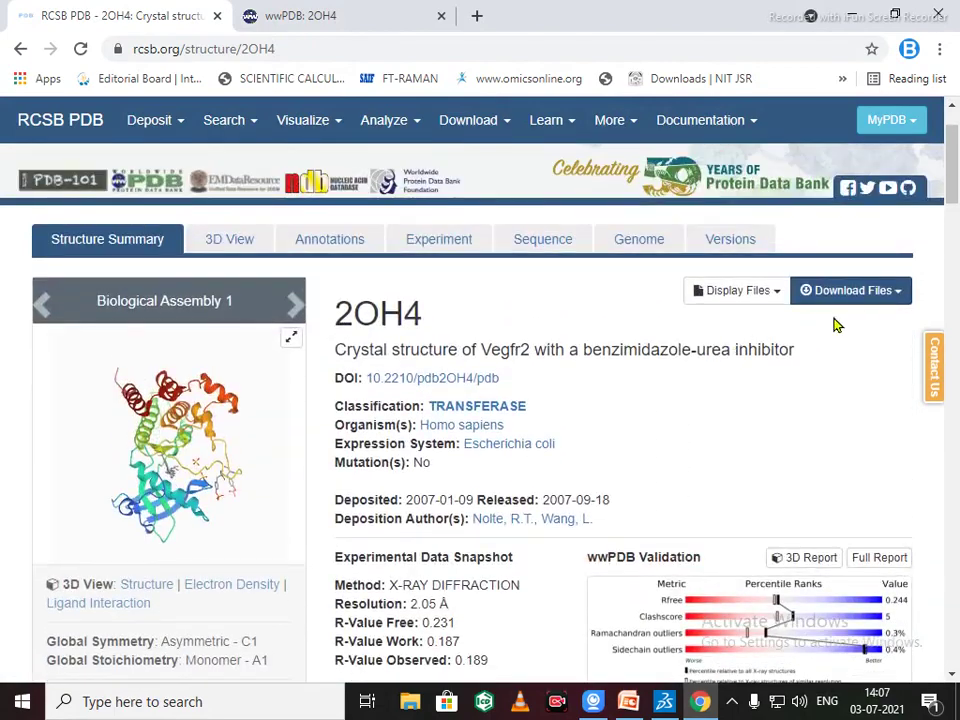
# - Download 2OH4 in PDB format and open 2oh4 (1).pdb in Discovery Studio Visualizer
pyautogui.click(900, 290)
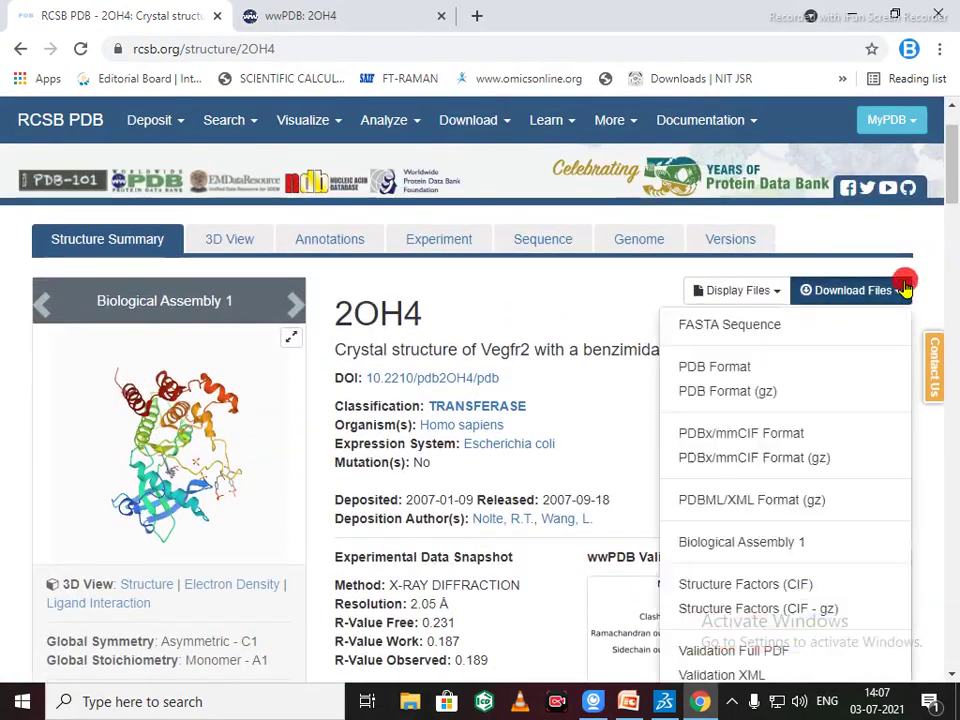
pyautogui.click(744, 370)
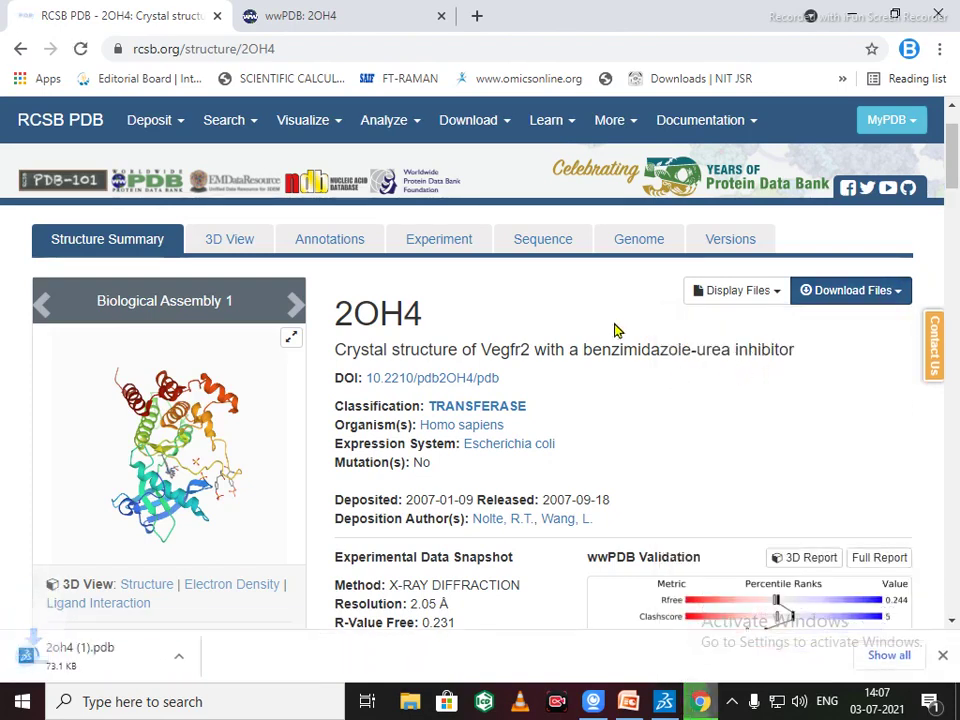
pyautogui.click(160, 668)
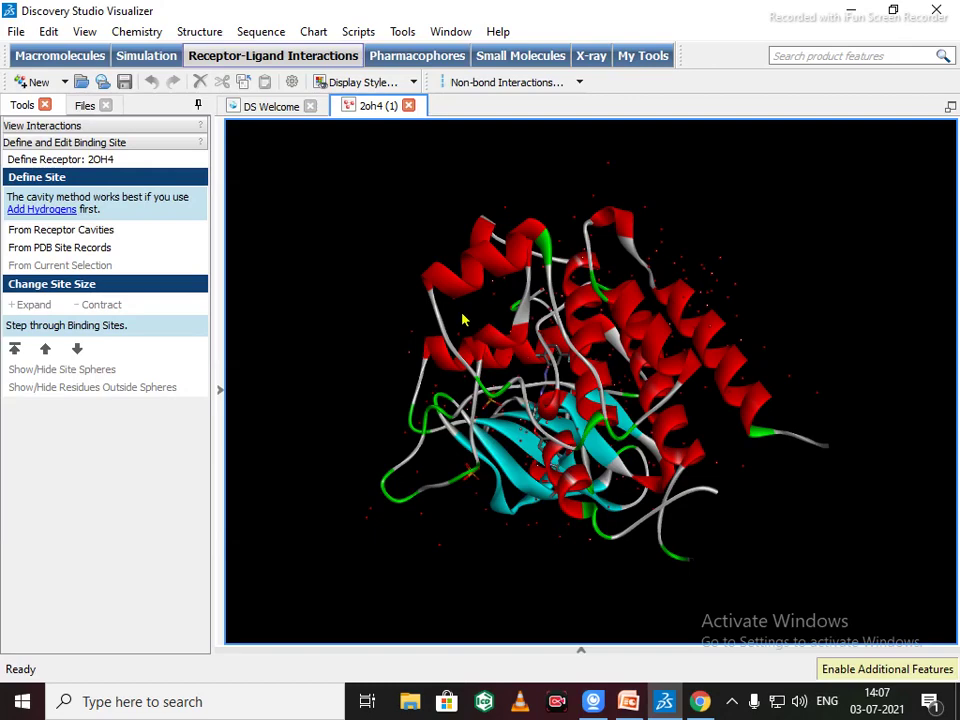
# - Turn on View > Hierarchy to list 2OH4's chains, Hetatm and Water groups
pyautogui.click(85, 33)
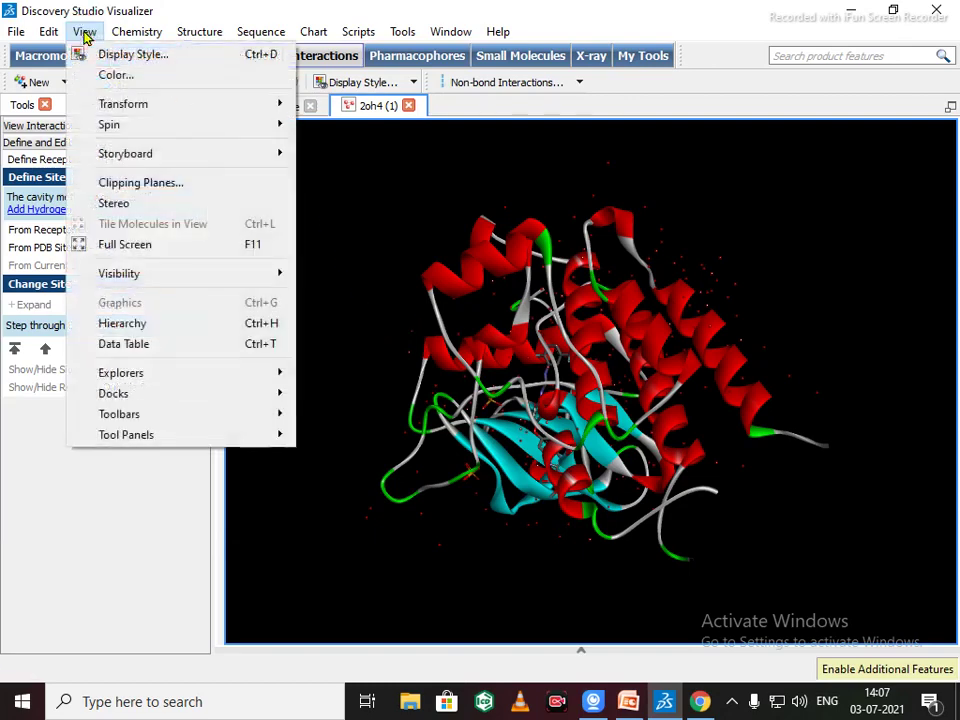
pyautogui.click(132, 330)
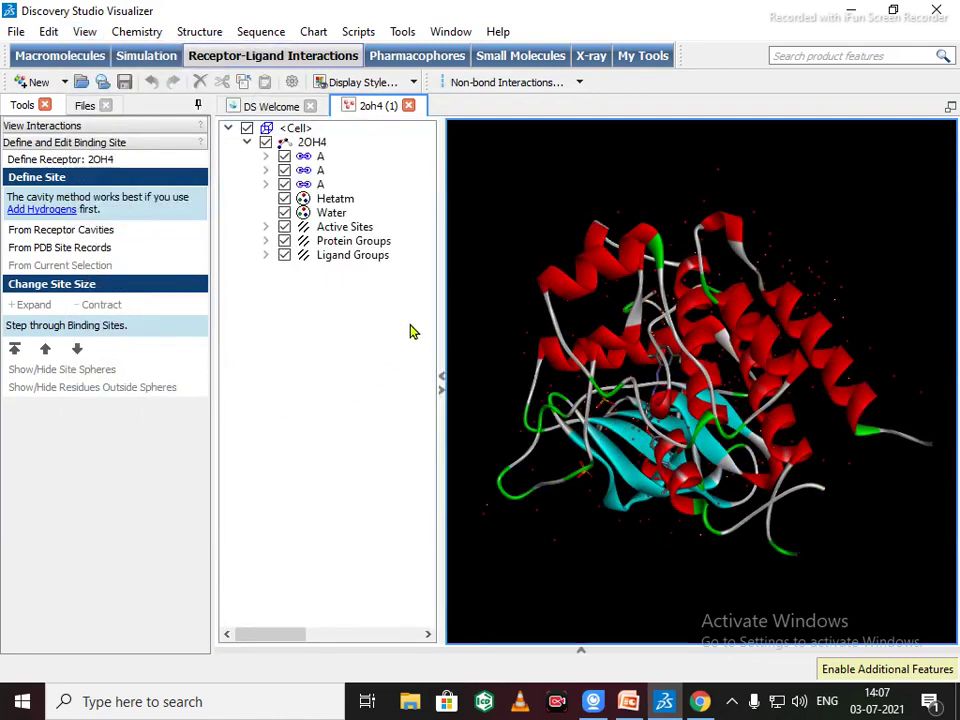
# - Make the 3-D window background white (#ffffff) instead of black
pyautogui.moveTo(478, 277); pyautogui.dragTo(478, 295, button='right')
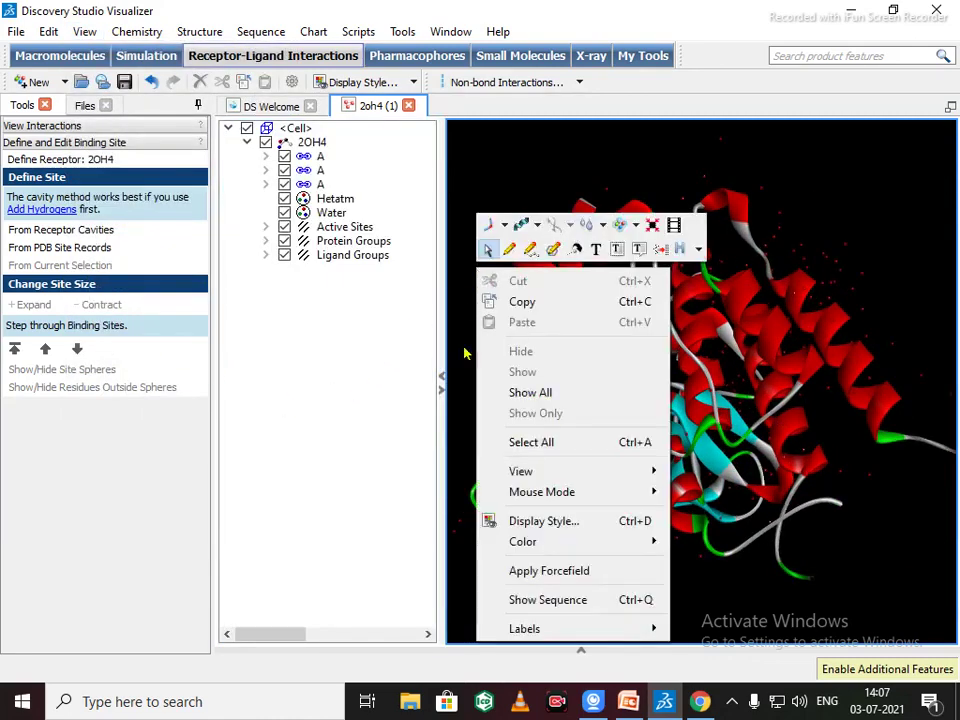
pyautogui.moveTo(531, 541)
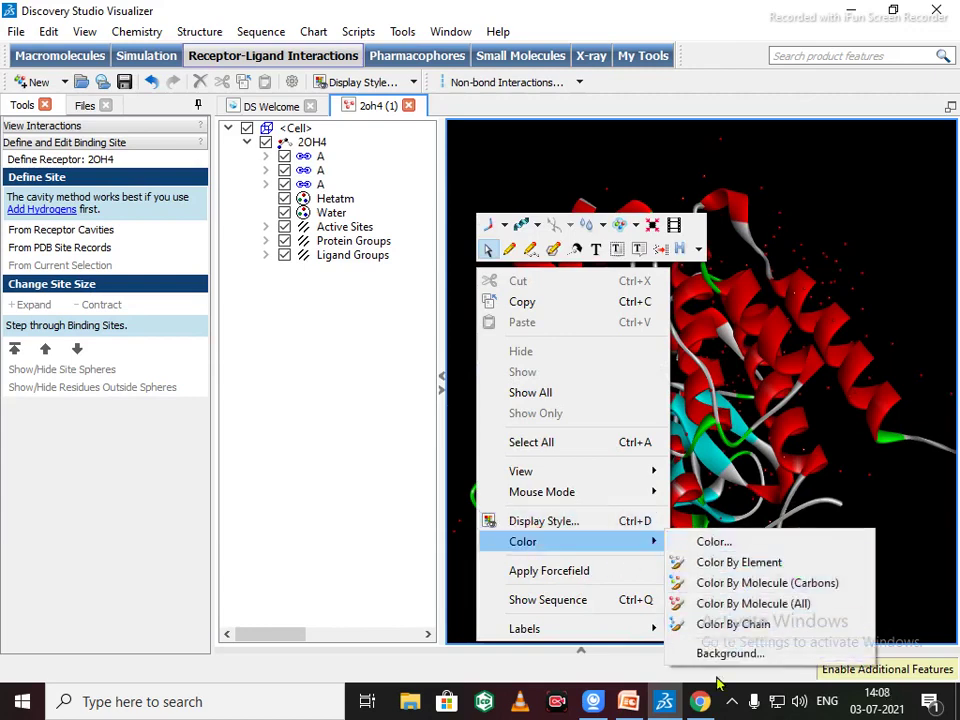
pyautogui.moveTo(632, 546)
pyautogui.click(724, 654)
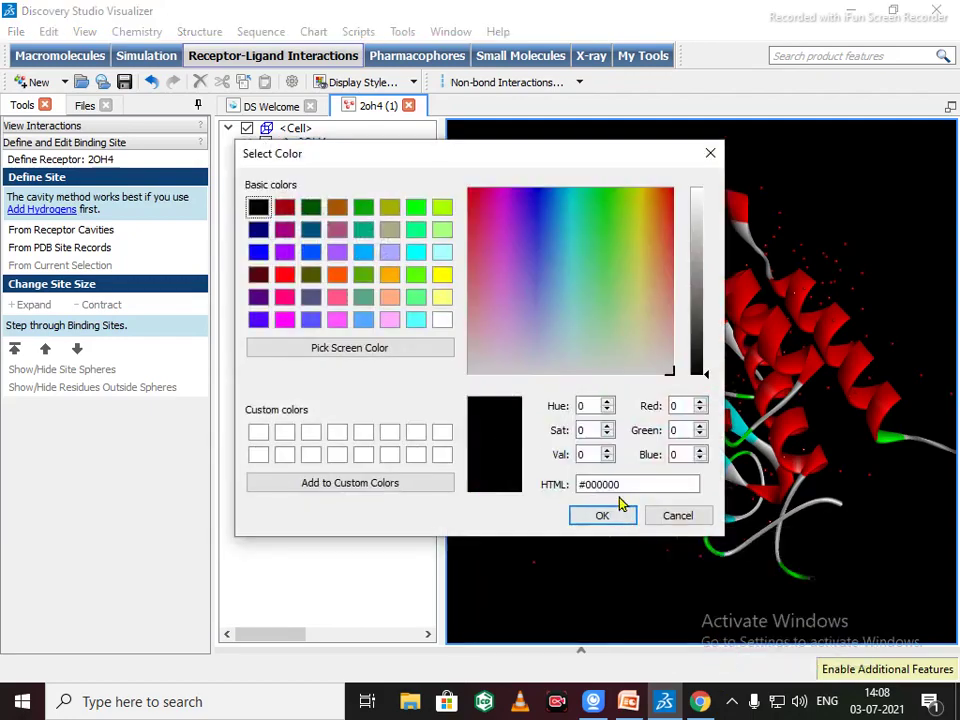
pyautogui.click(416, 434)
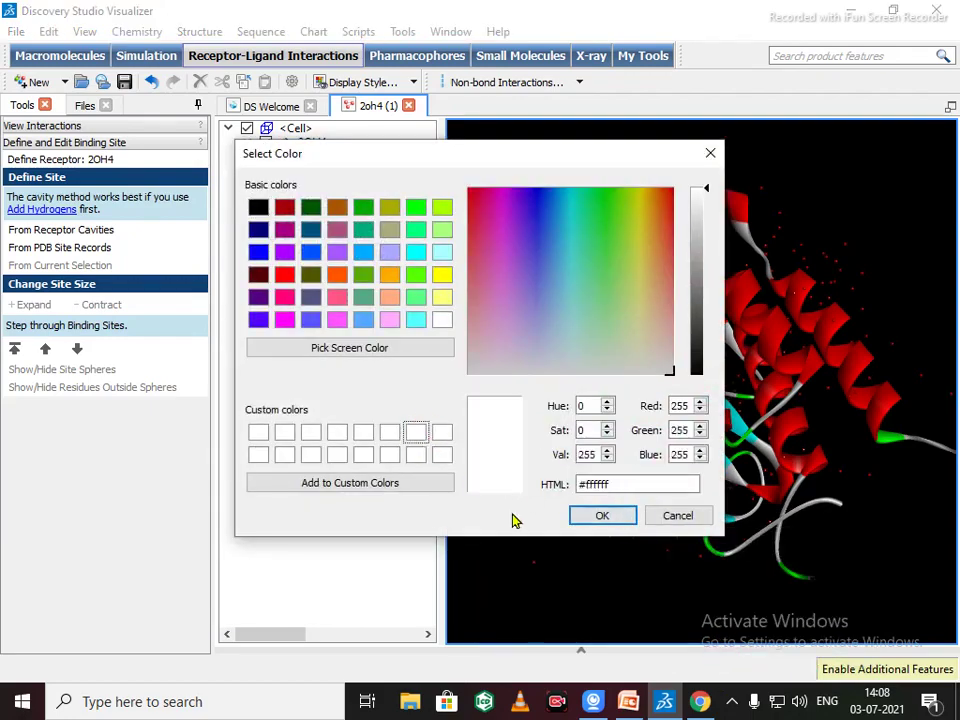
pyautogui.click(618, 519)
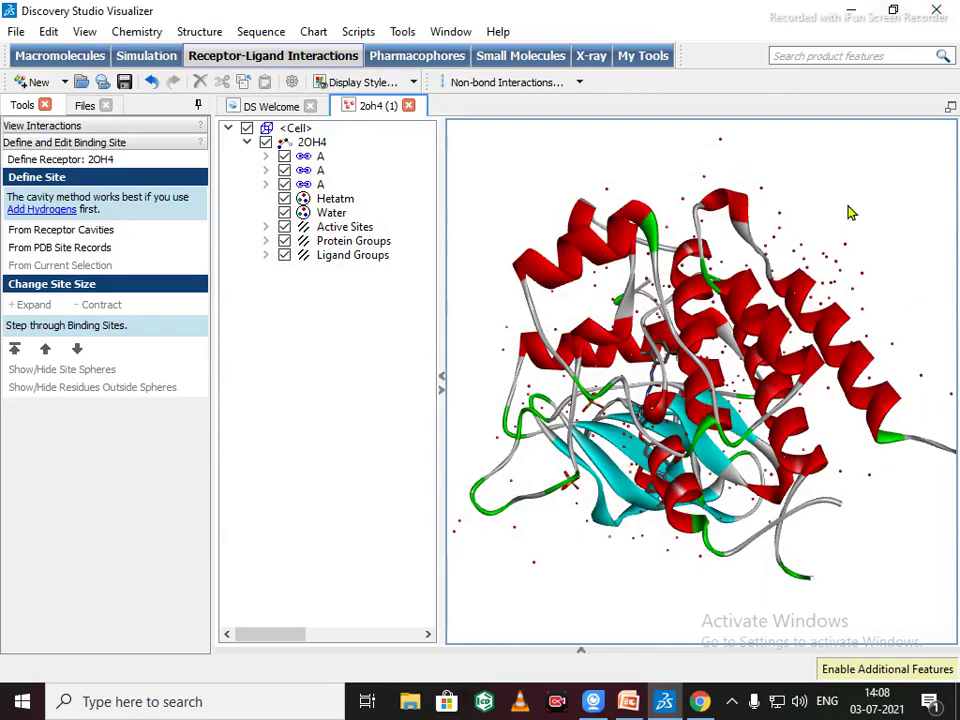
pyautogui.moveTo(848, 212); pyautogui.dragTo(412, 152)
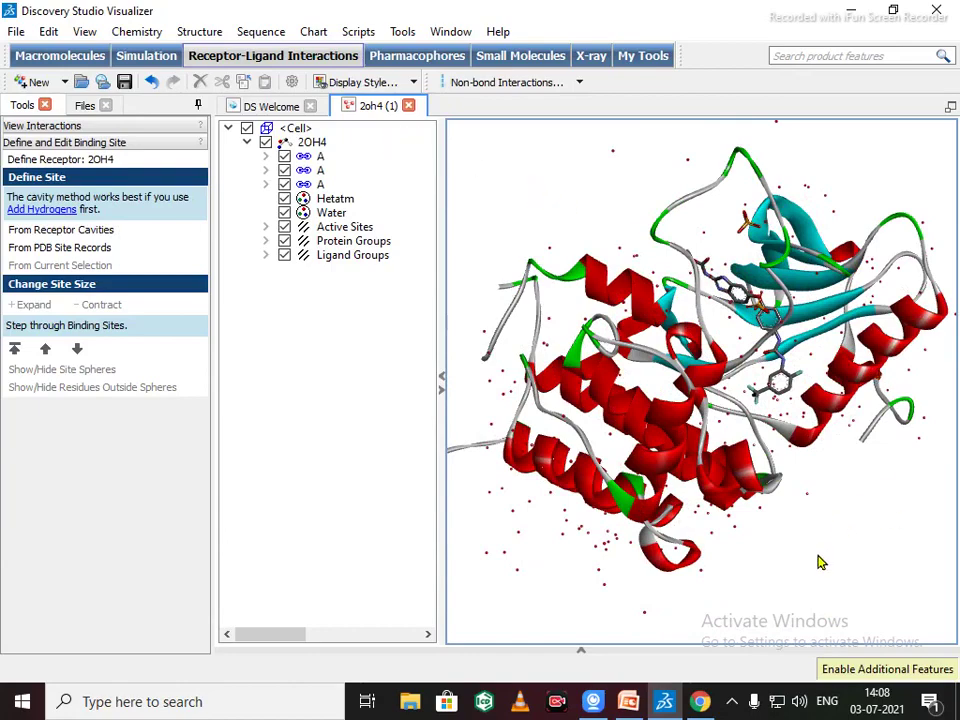
# - Select the Water group in the Hierarchy and delete all water molecules
pyautogui.click(745, 493)
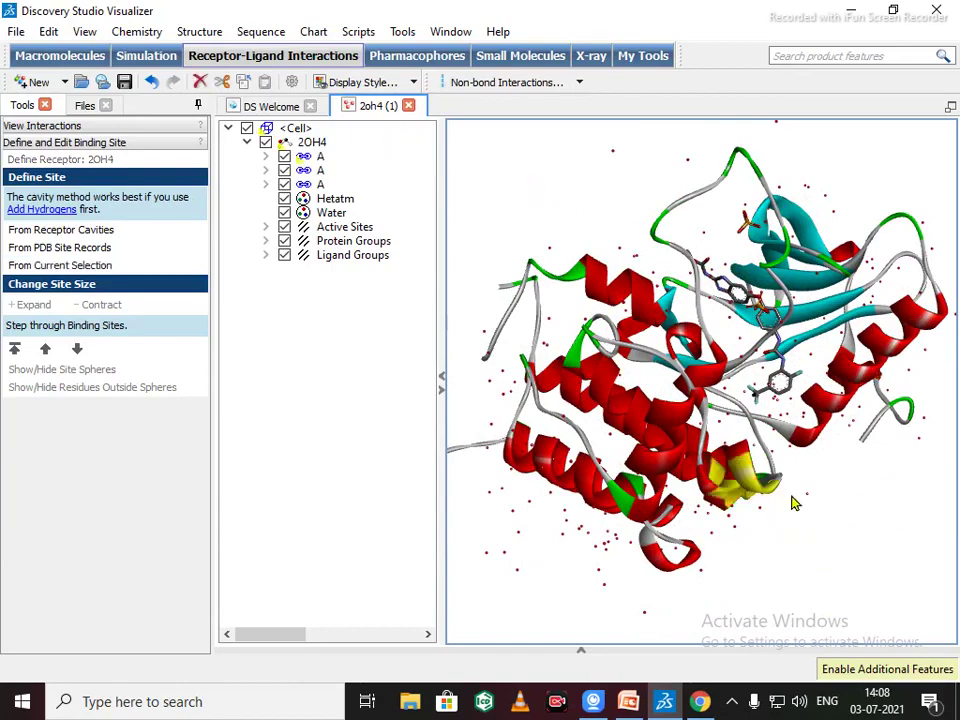
pyautogui.moveTo(838, 510); pyautogui.dragTo(686, 365)
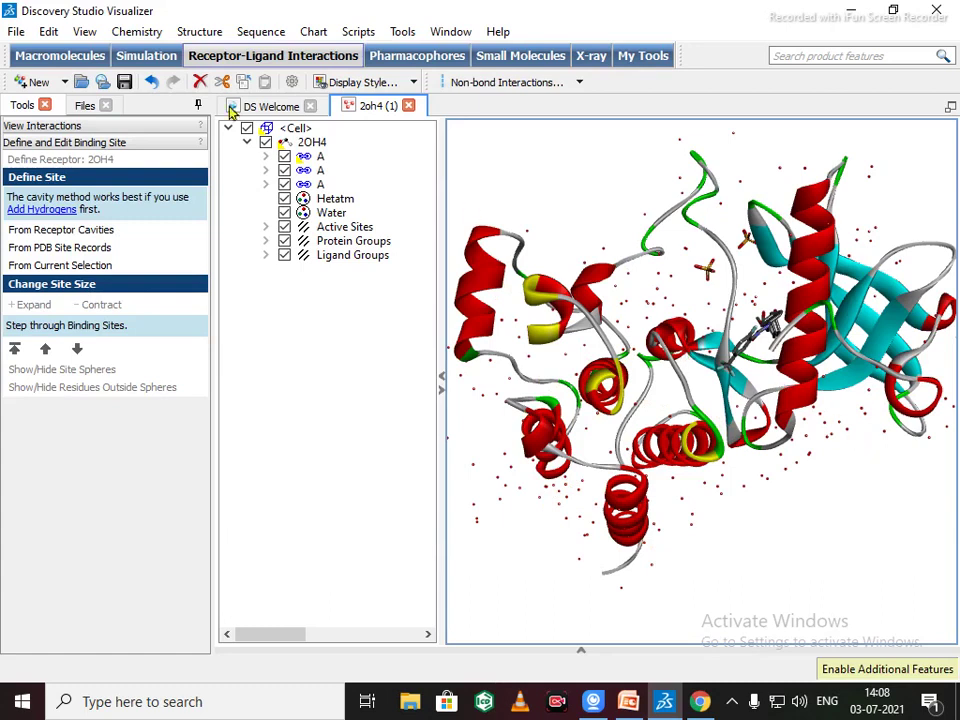
pyautogui.click(335, 215)
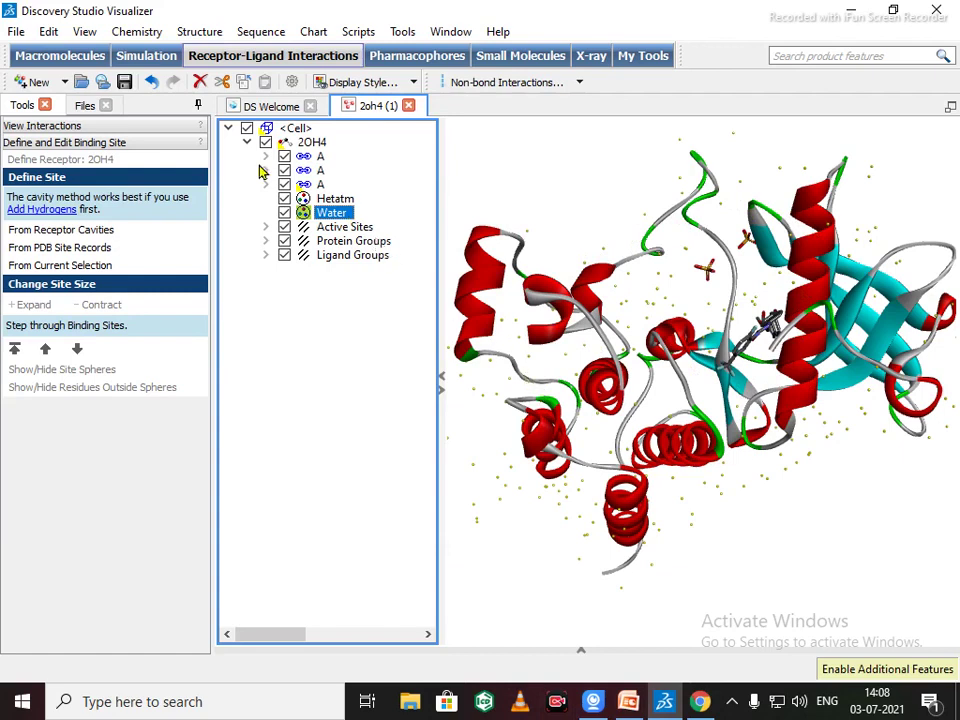
pyautogui.click(203, 83)
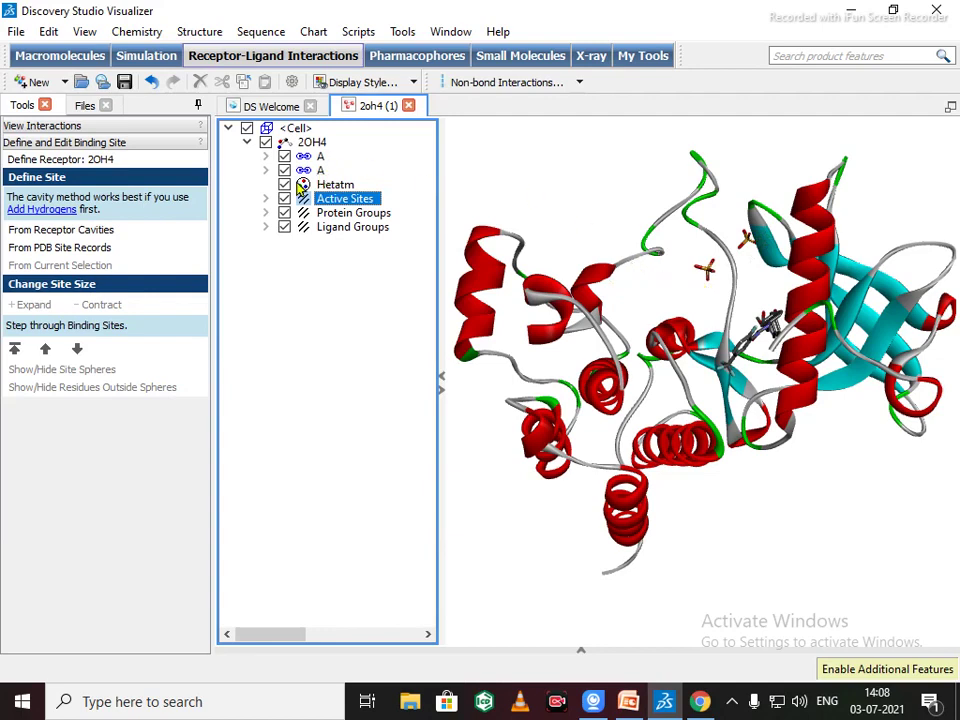
# - Expand the second chain A and delete sulfates SO4302 and SO4301, keeping GIG303
pyautogui.click(262, 171)
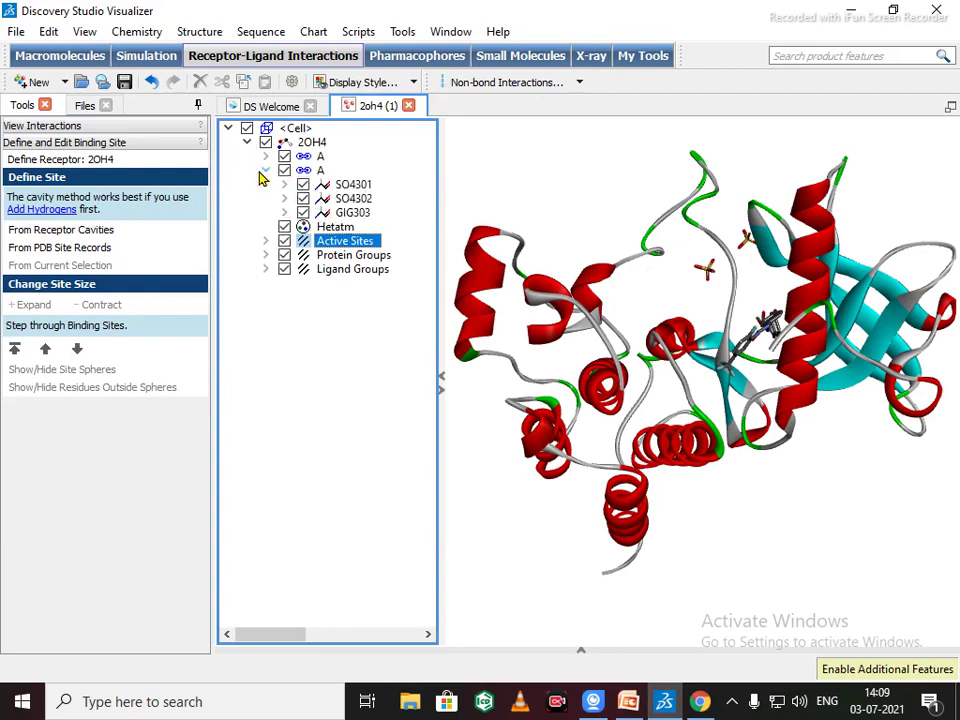
pyautogui.click(362, 204)
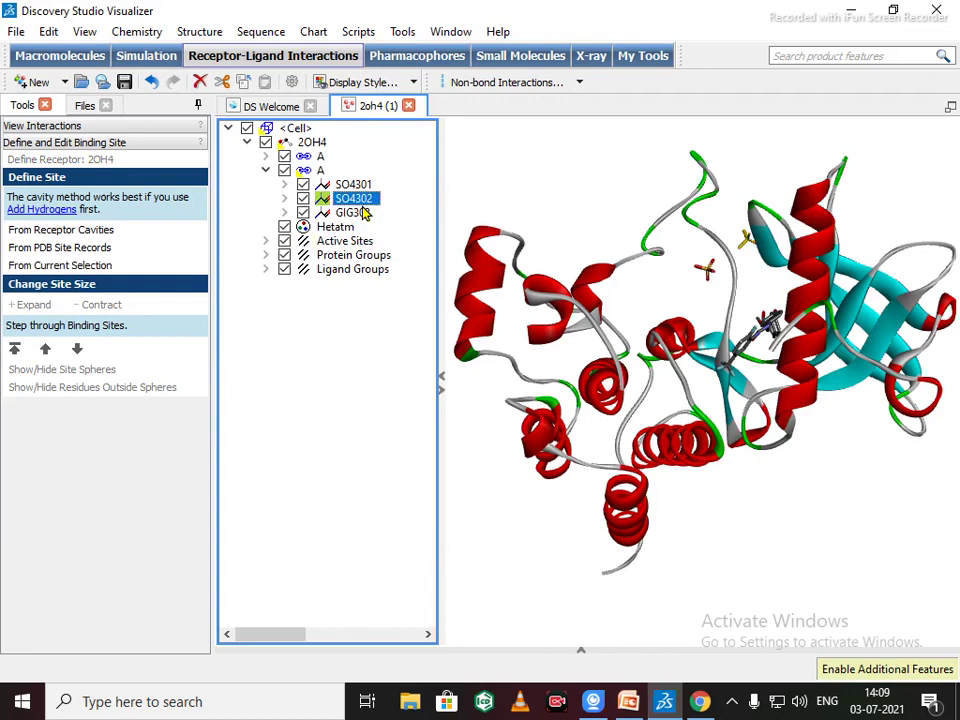
pyautogui.press('Delete')
pyautogui.click(362, 185)
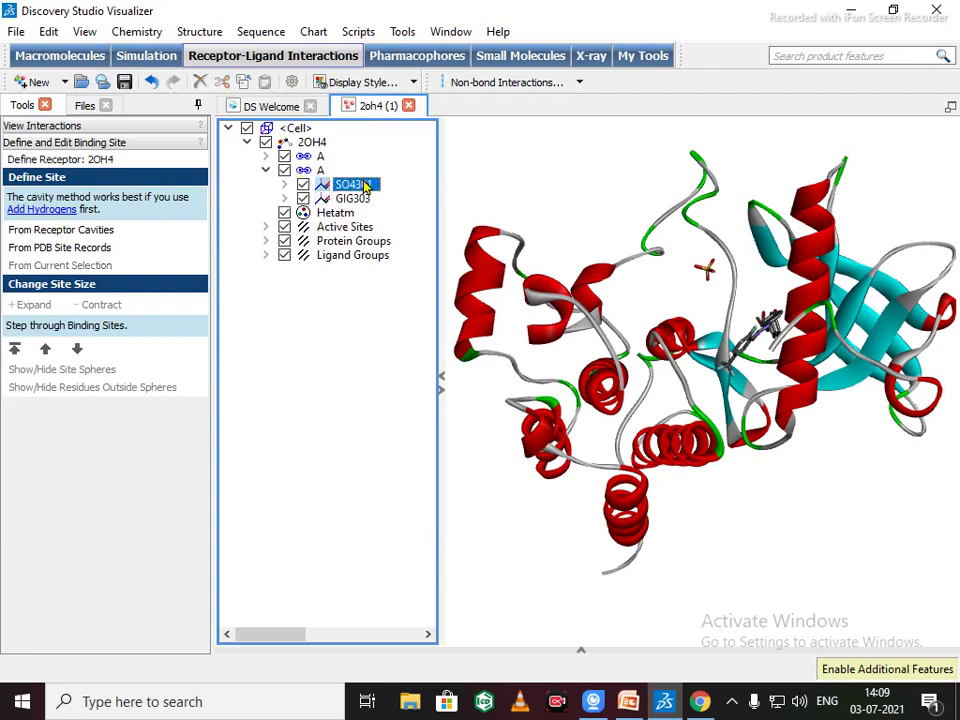
pyautogui.press('Delete')
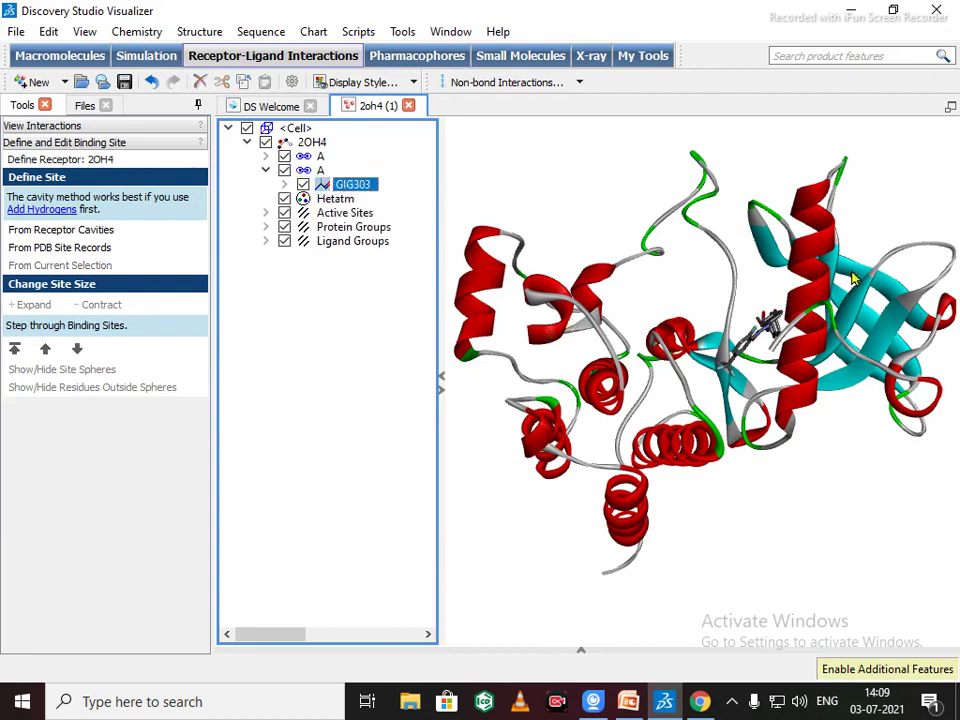
pyautogui.click(748, 270)
pyautogui.moveTo(748, 270); pyautogui.dragTo(779, 355)
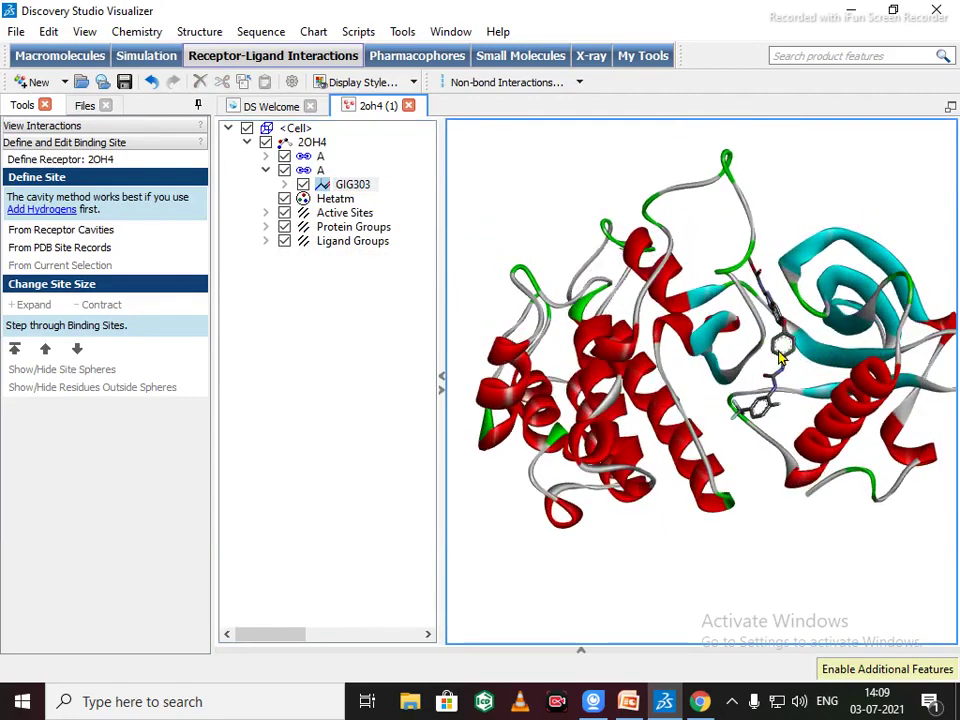
# - Select the native ligand GIG303 and bring up the Define and Edit Binding Site tools
pyautogui.click(783, 365)
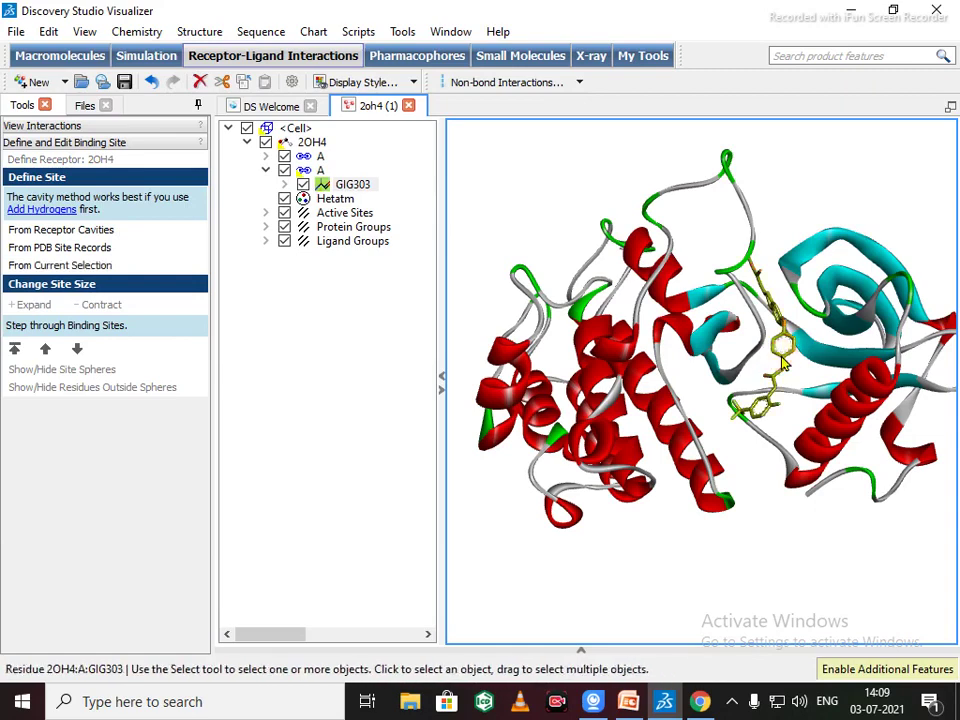
pyautogui.click(815, 180)
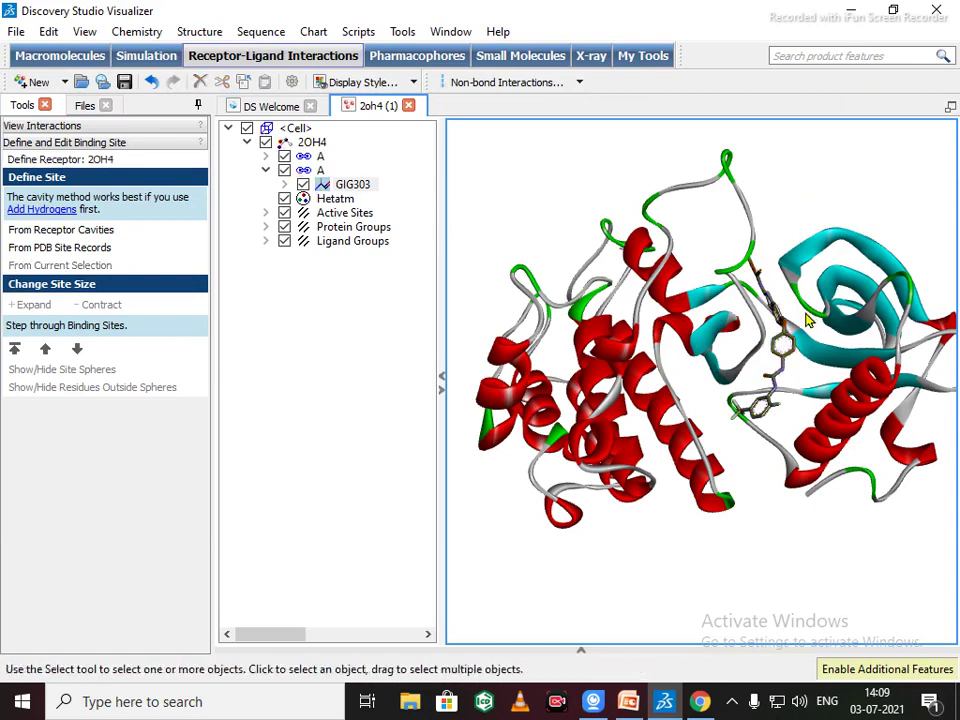
pyautogui.rightClick(912, 544)
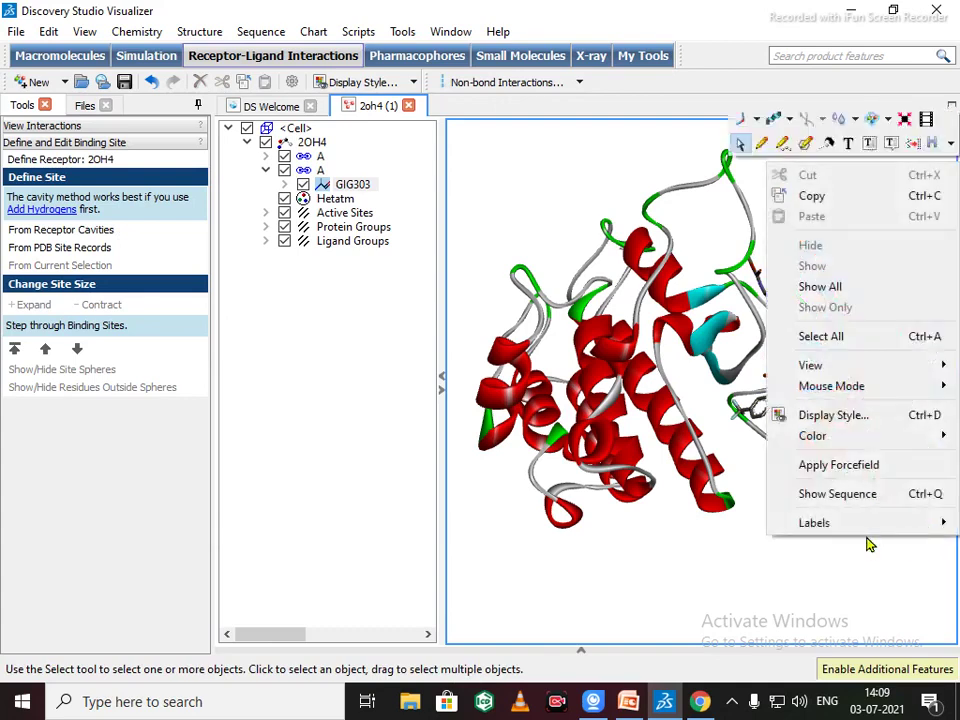
pyautogui.click(553, 564)
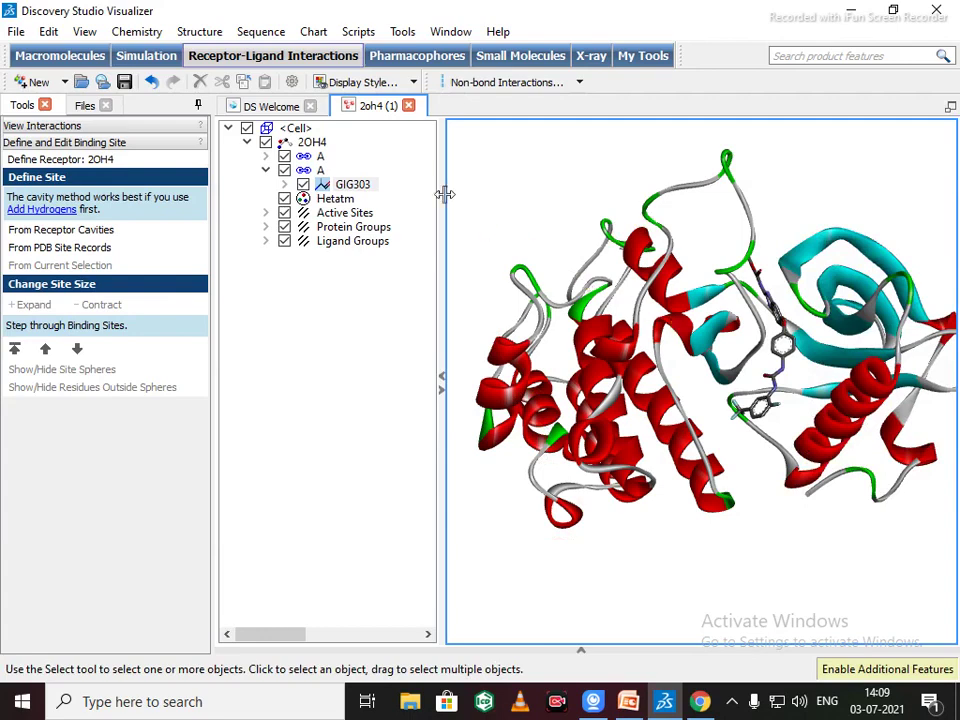
pyautogui.click(351, 190)
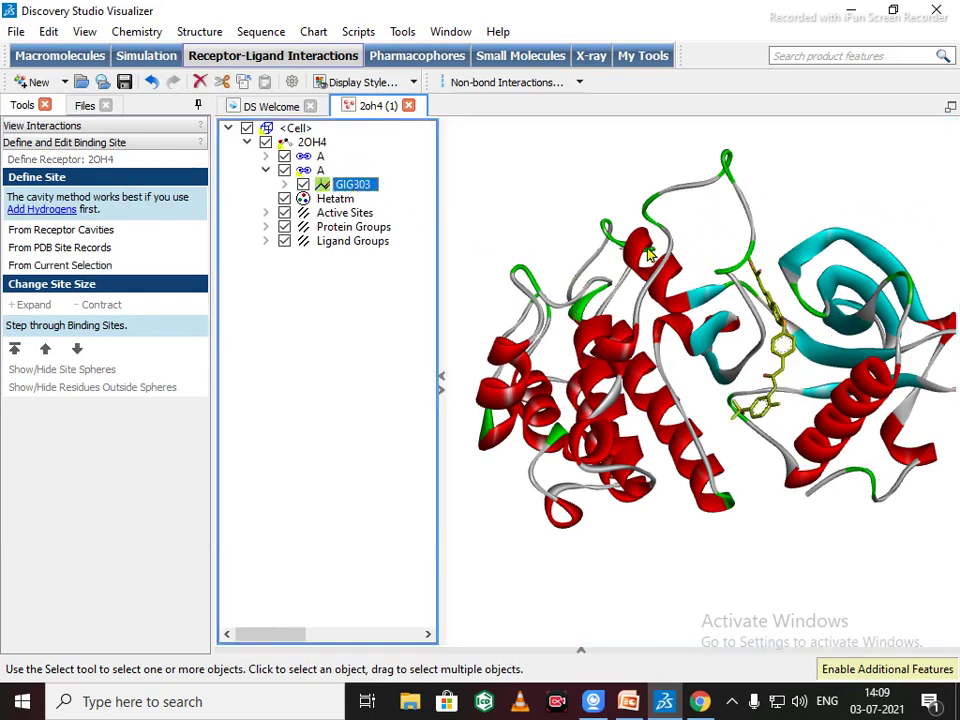
pyautogui.click(116, 143)
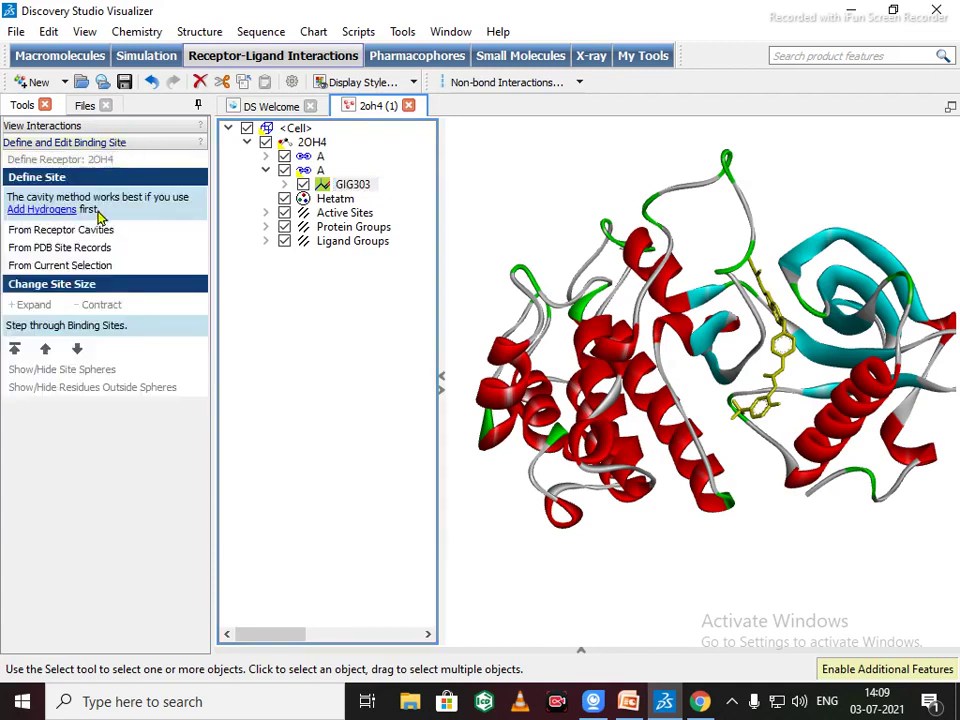
# - Create SBD_Site_Sphere from the selected GIG303 and rotate the protein to inspect it
pyautogui.click(38, 266)
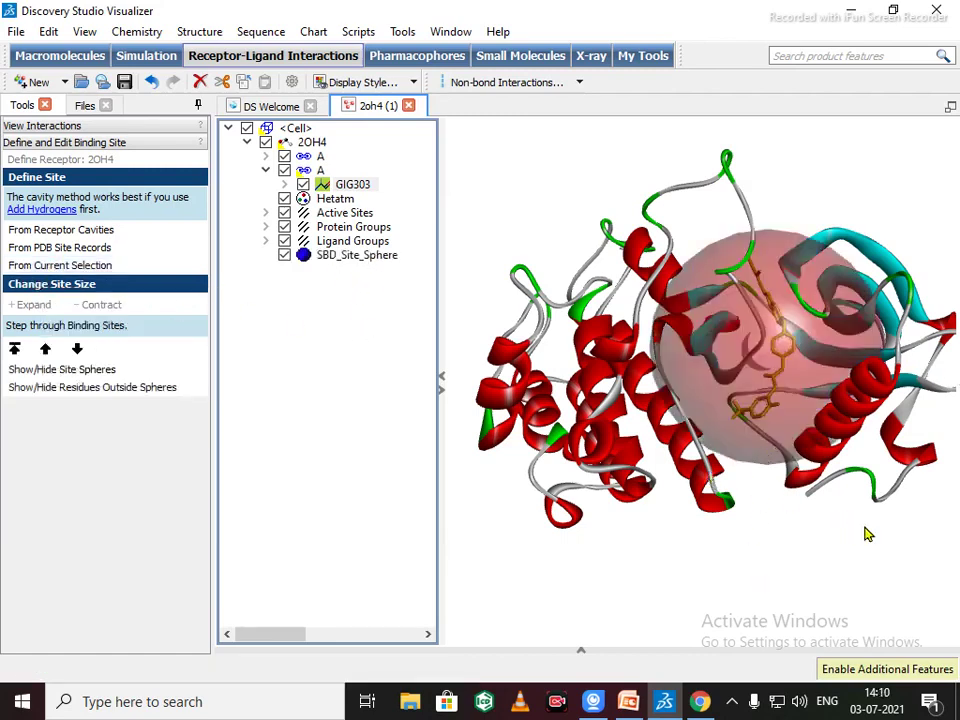
pyautogui.moveTo(866, 532); pyautogui.dragTo(755, 458)
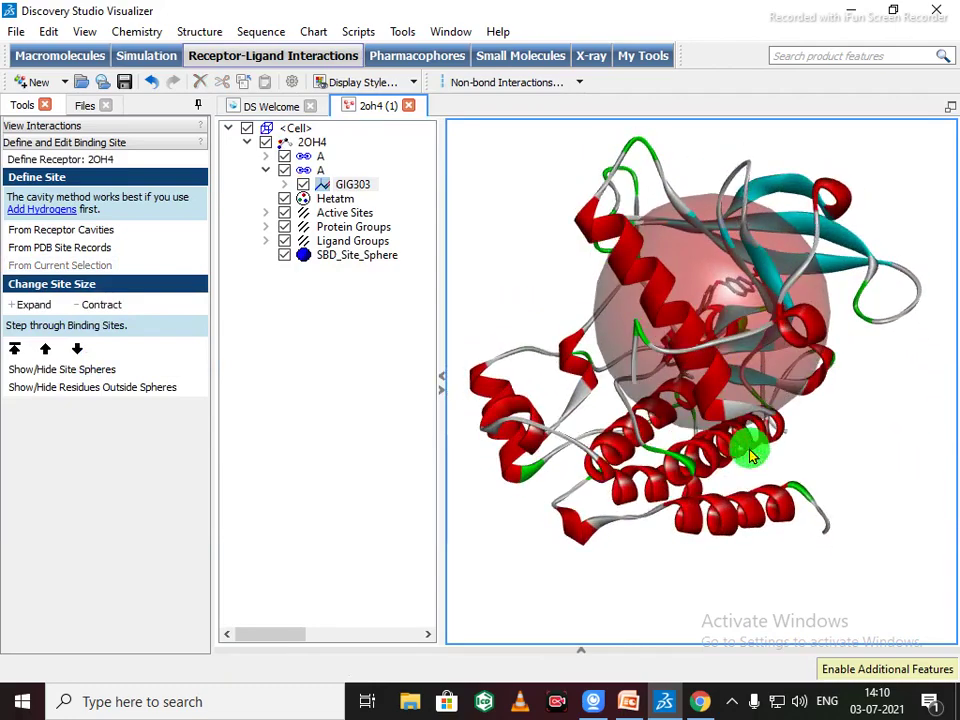
pyautogui.moveTo(906, 417); pyautogui.dragTo(866, 519)
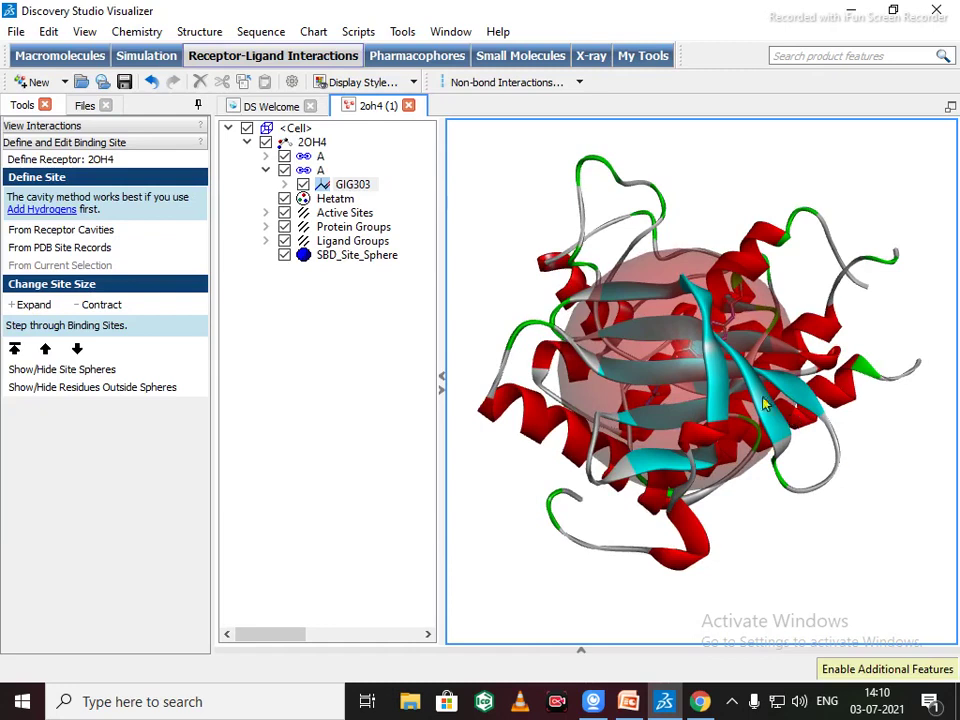
pyautogui.click(323, 257)
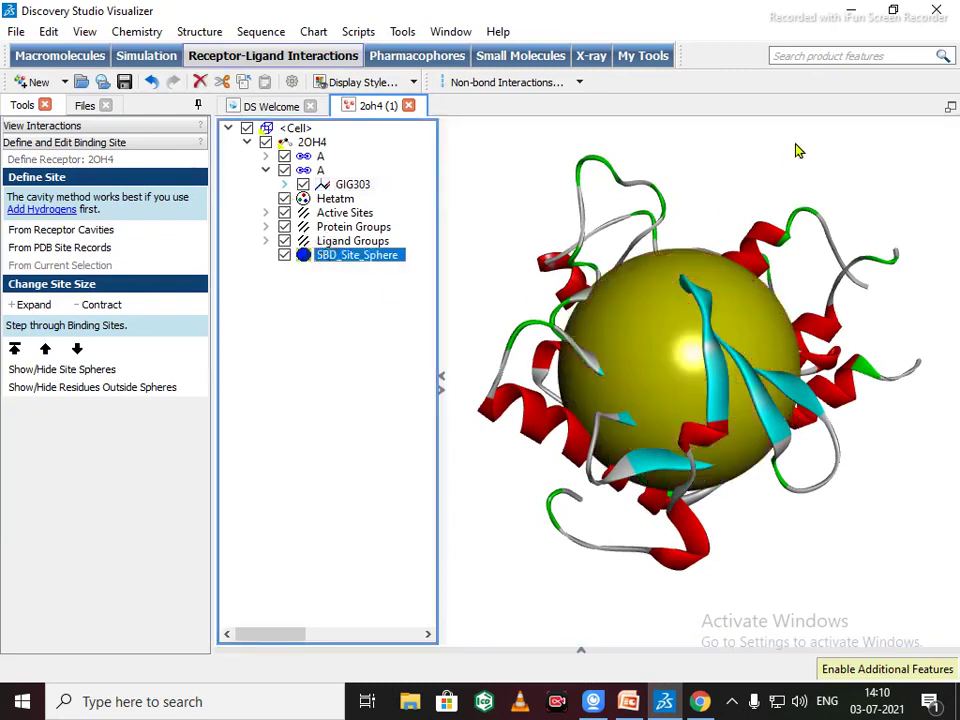
pyautogui.click(855, 192)
pyautogui.moveTo(855, 192); pyautogui.dragTo(664, 266)
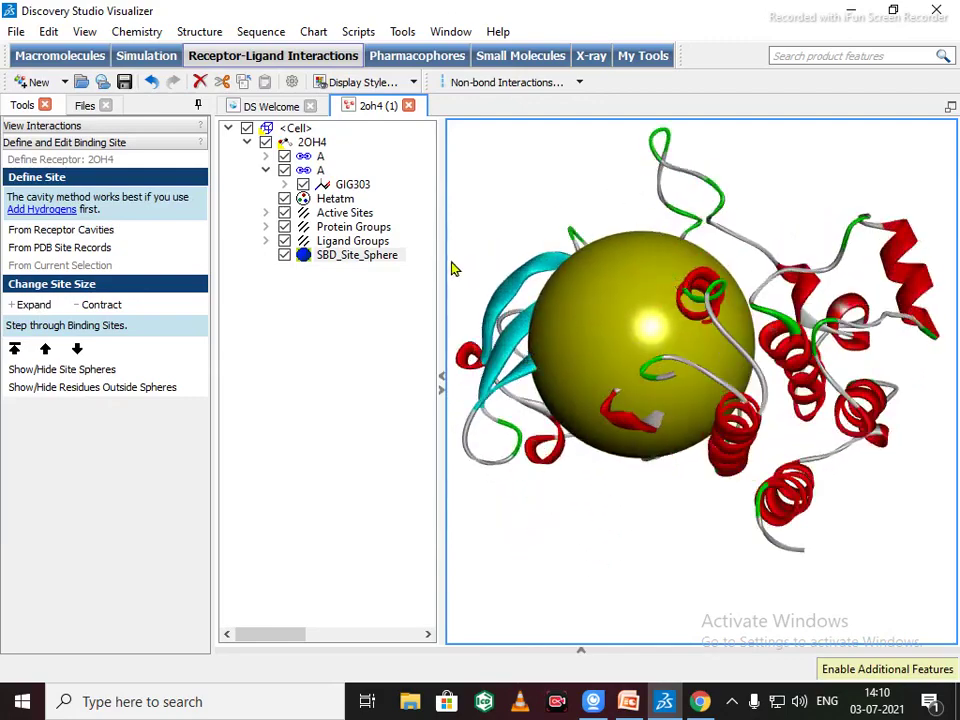
pyautogui.click(357, 255)
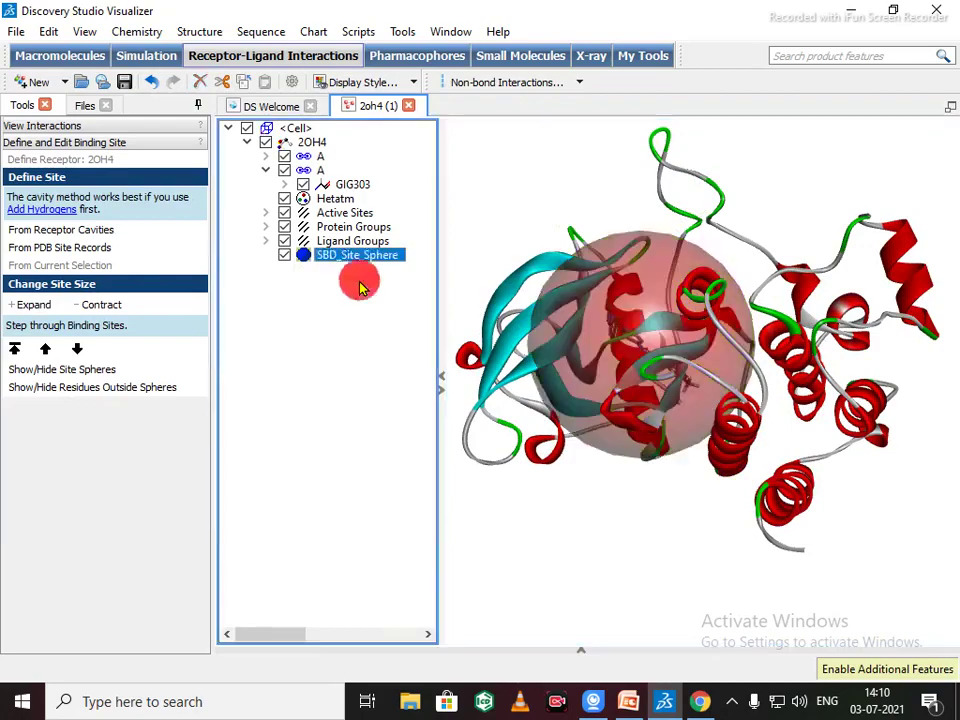
# - Delete the native ligand GIG303 from the 2OH4 structure
pyautogui.moveTo(733, 147); pyautogui.dragTo(650, 407, button='right')
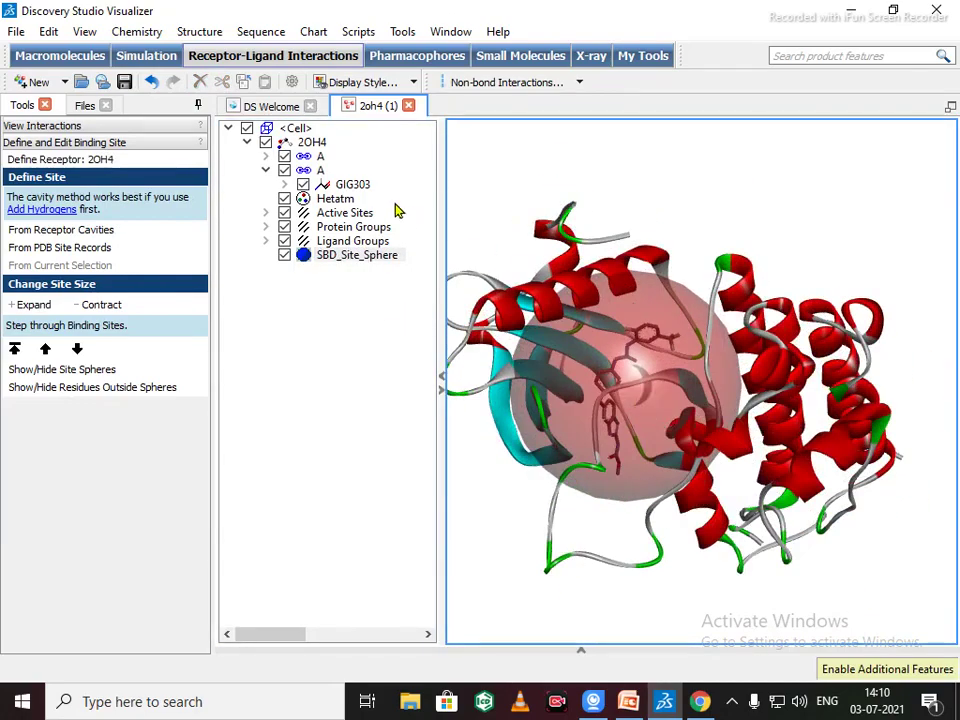
pyautogui.click(358, 186)
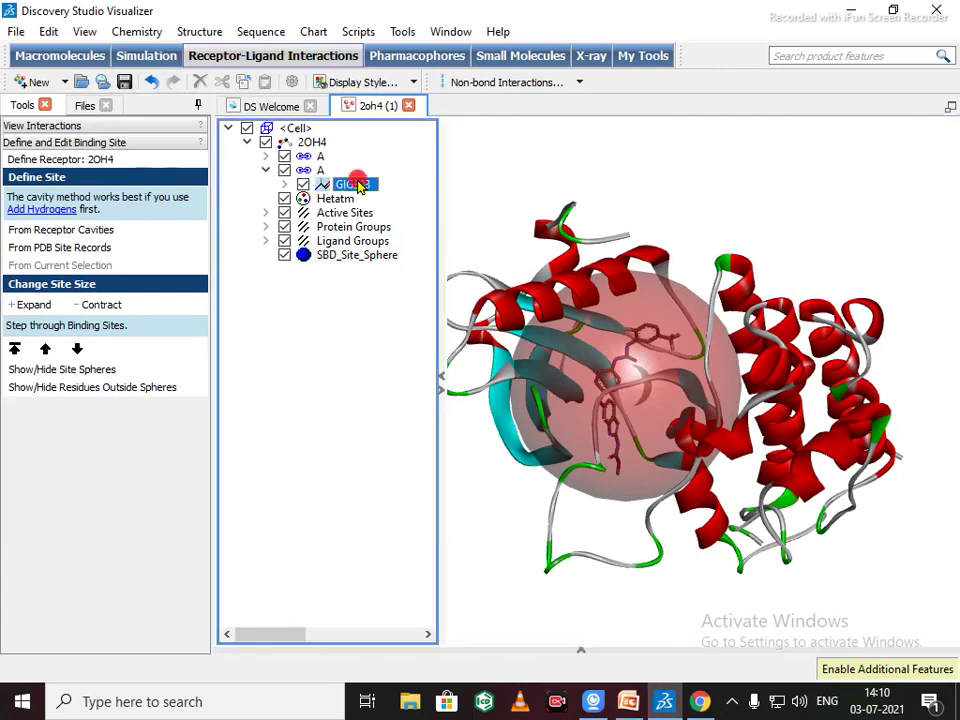
pyautogui.press('Delete')
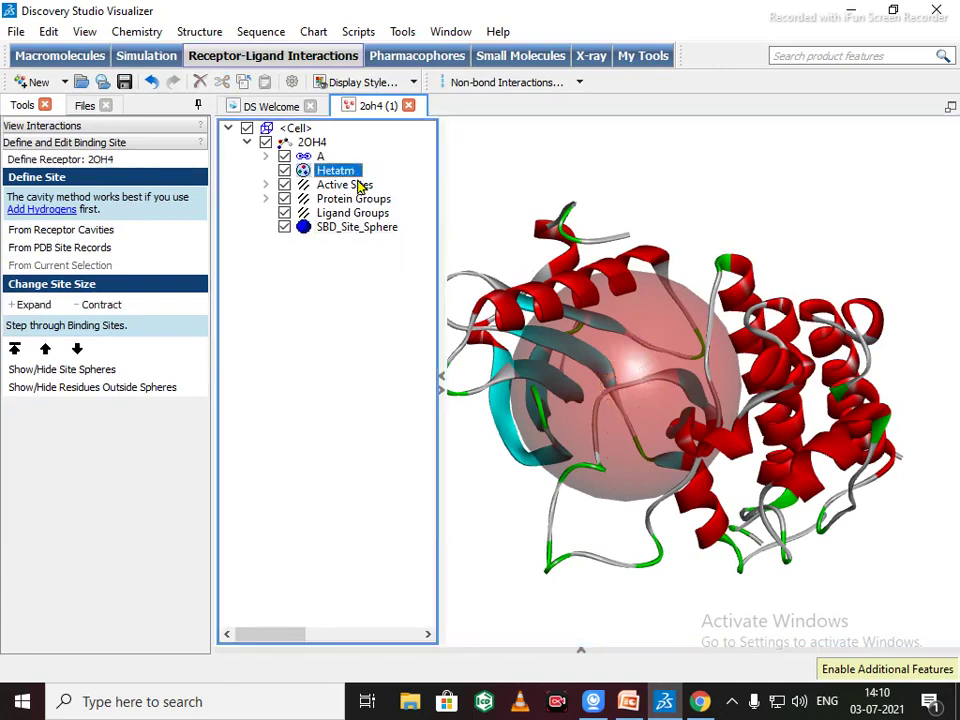
pyautogui.click(678, 181)
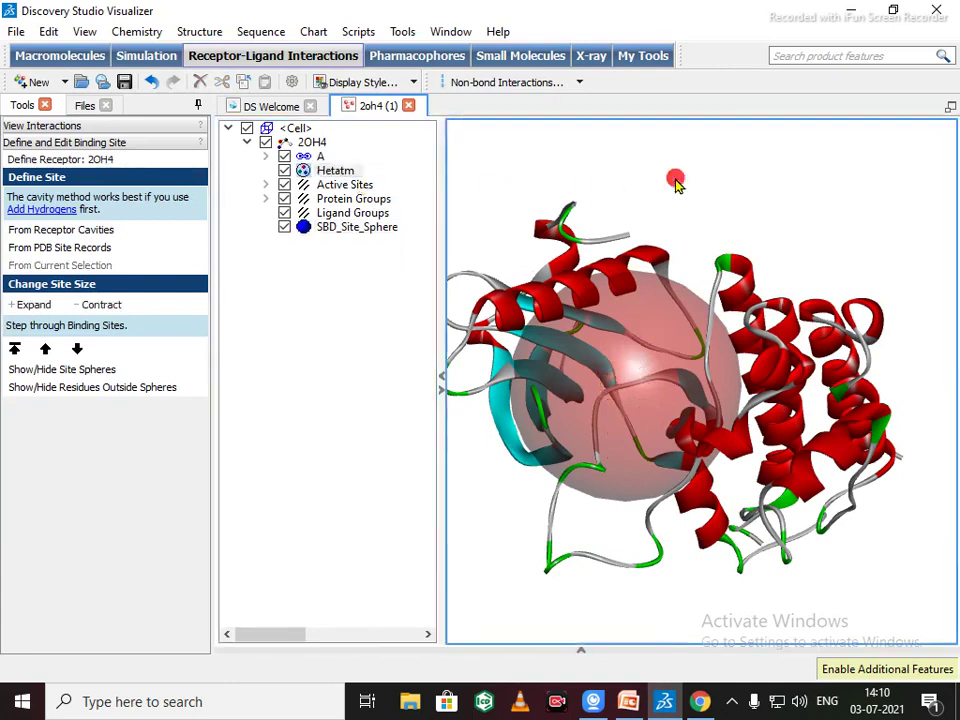
# - Draw the protein in the line display style and rotate to inspect it
pyautogui.click(411, 83)
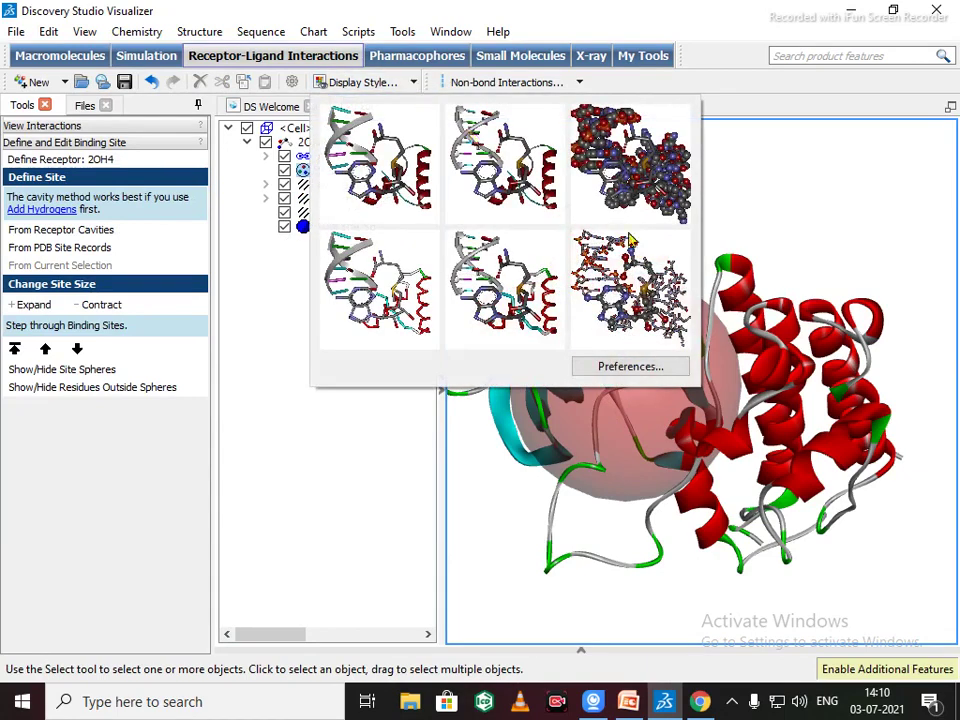
pyautogui.click(498, 203)
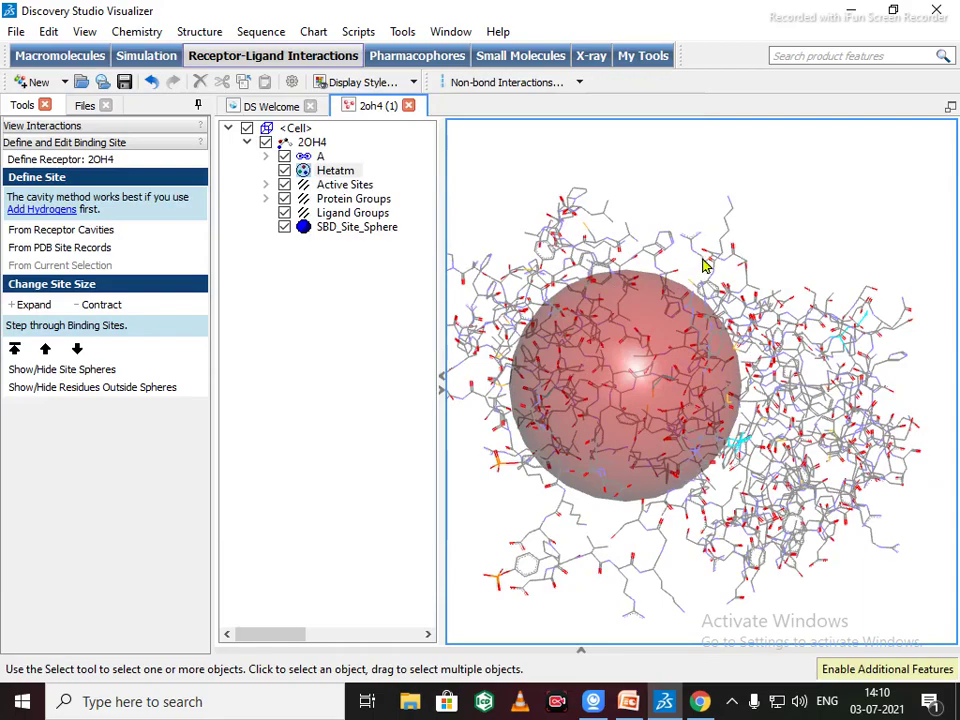
pyautogui.moveTo(815, 227); pyautogui.dragTo(808, 285, button='right')
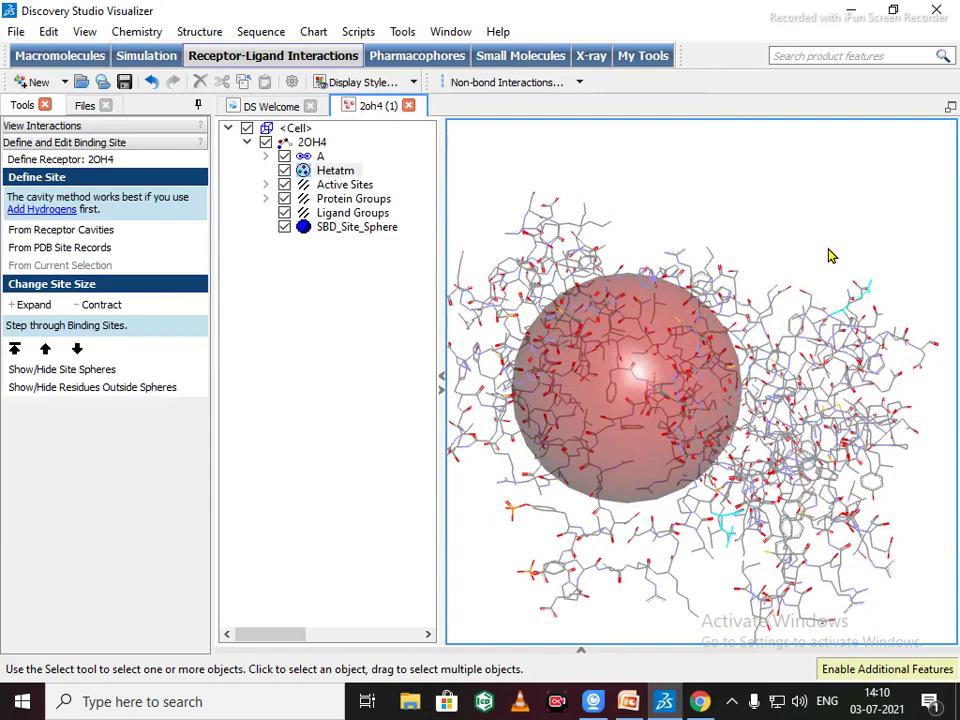
# - Add polar hydrogens to 2OH4 via Chemistry > Hydrogens > Add Polar
pyautogui.click(138, 32)
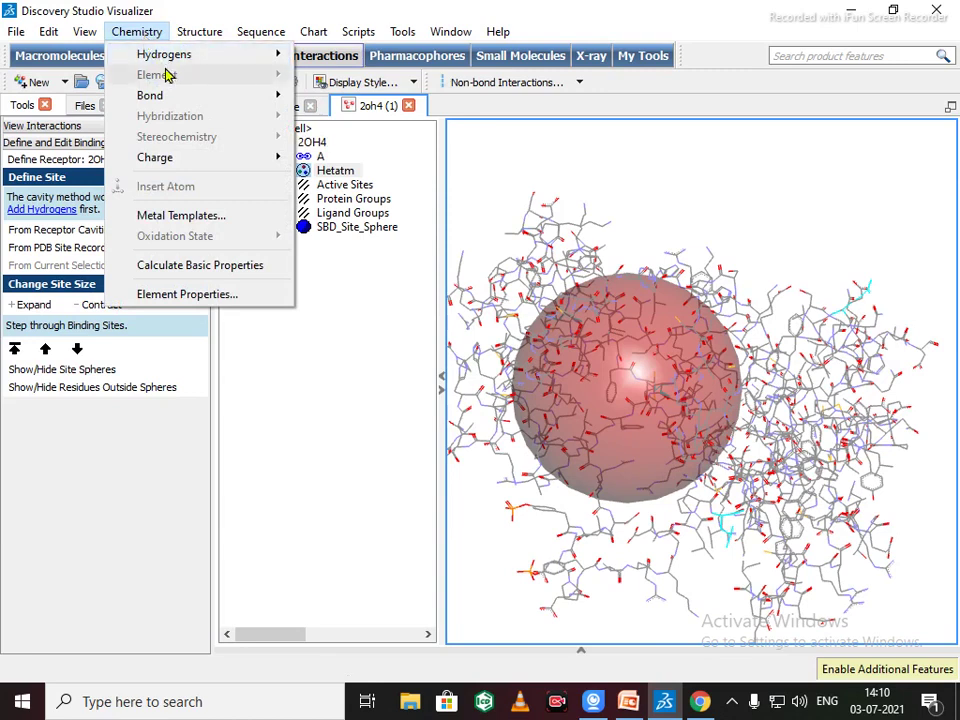
pyautogui.moveTo(170, 62)
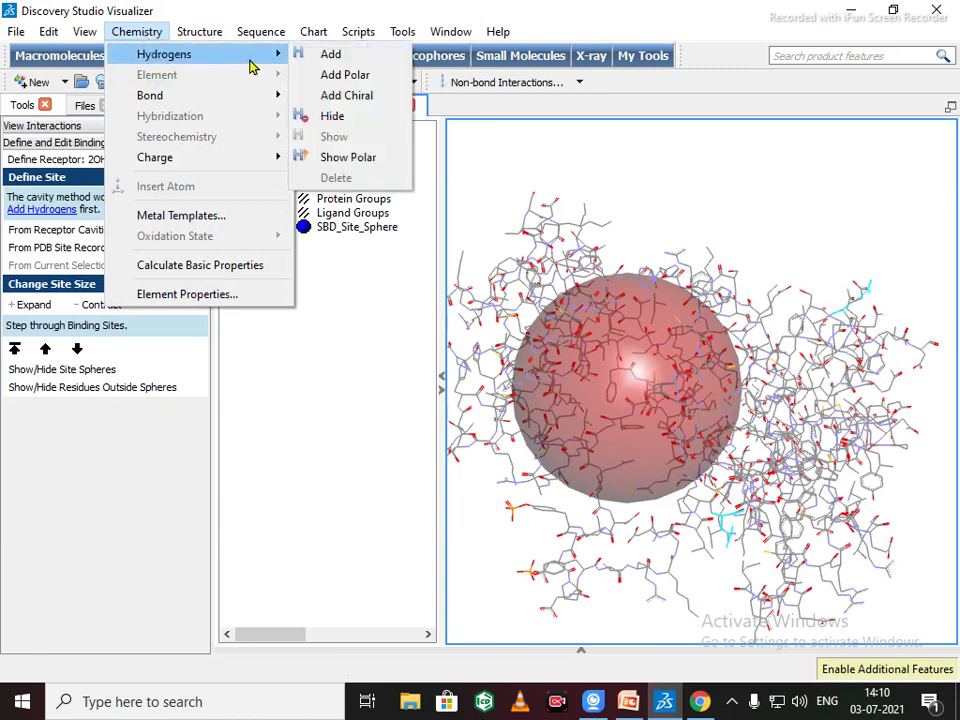
pyautogui.click(344, 78)
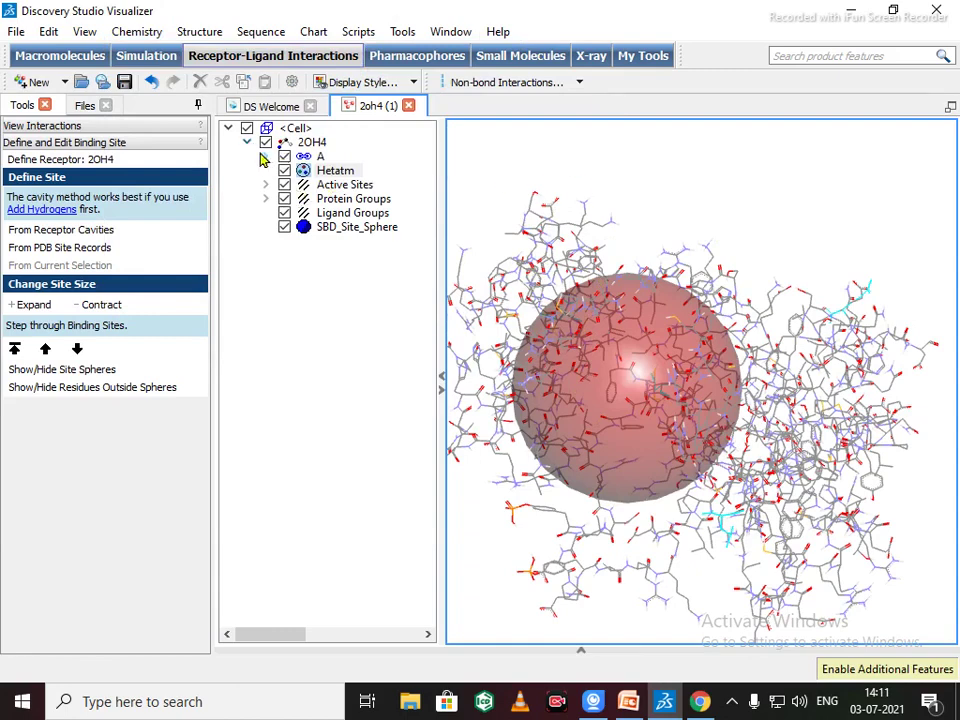
# - Expand chain A, scroll through its residues, then collapse it and clear the selection
pyautogui.click(266, 157)
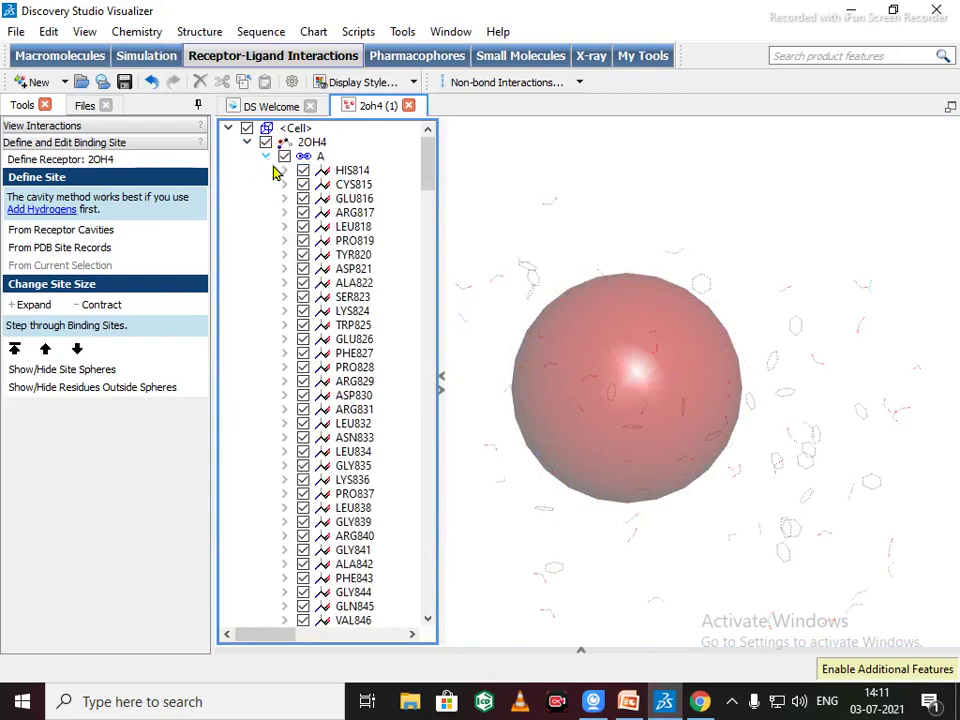
pyautogui.scroll(-6, 326, 189)
pyautogui.scroll(-20, 356, 316)
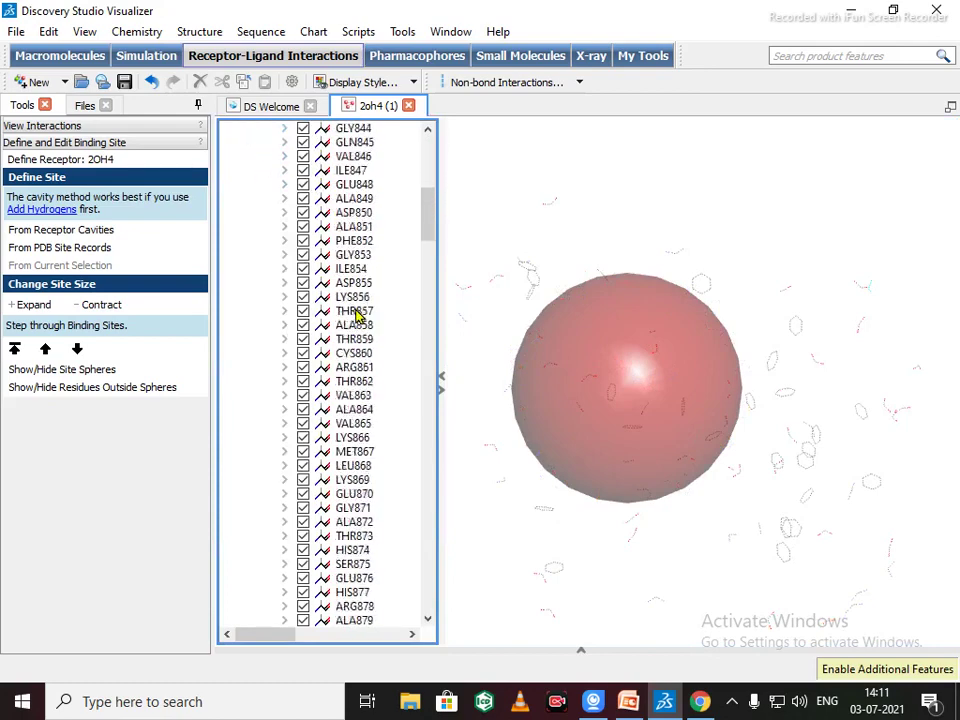
pyautogui.scroll(-20, 356, 316)
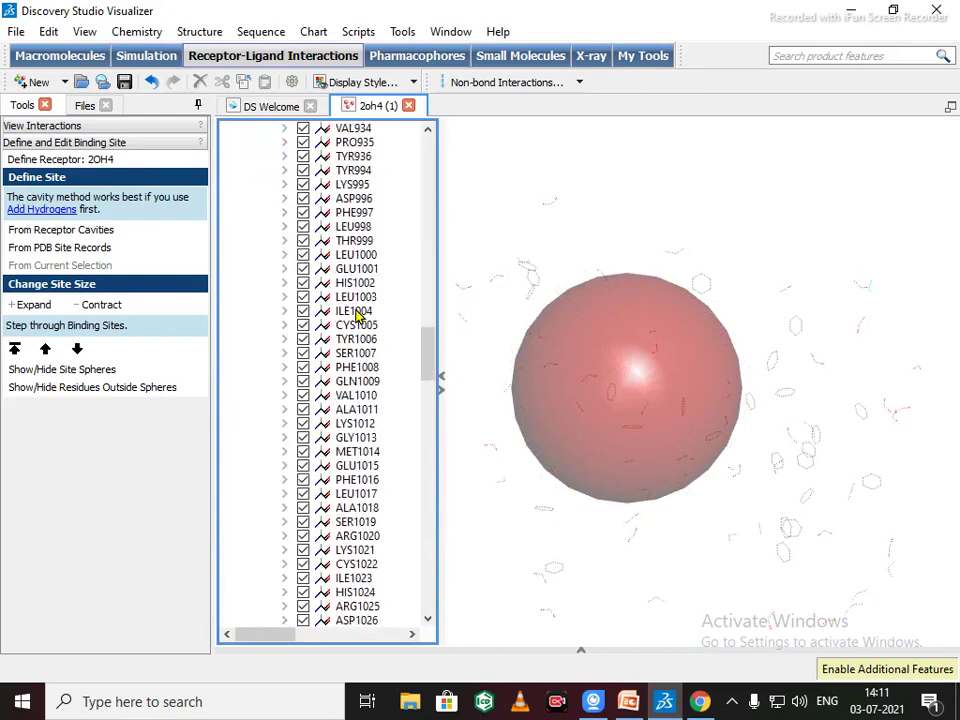
pyautogui.scroll(-7, 356, 316)
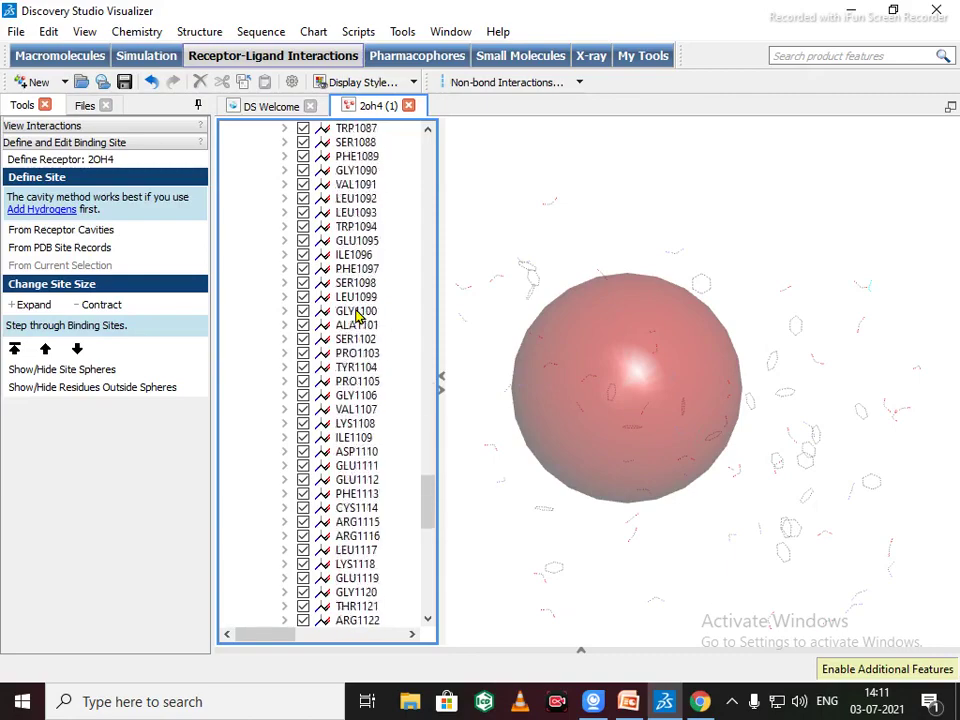
pyautogui.scroll(5, 415, 252)
pyautogui.scroll(20, 415, 252)
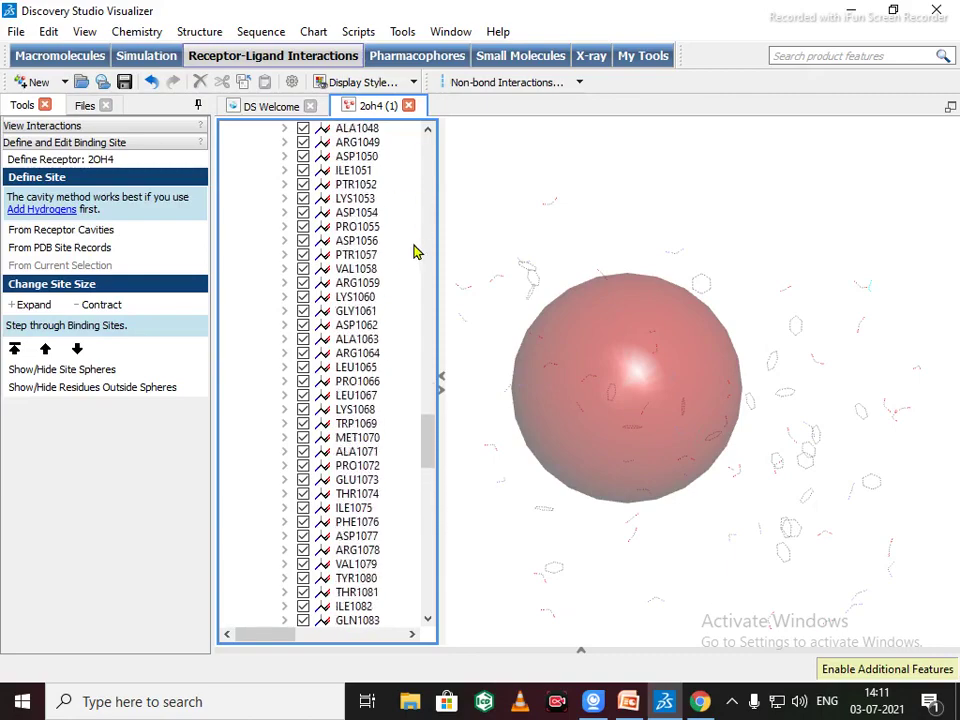
pyautogui.scroll(20, 394, 214)
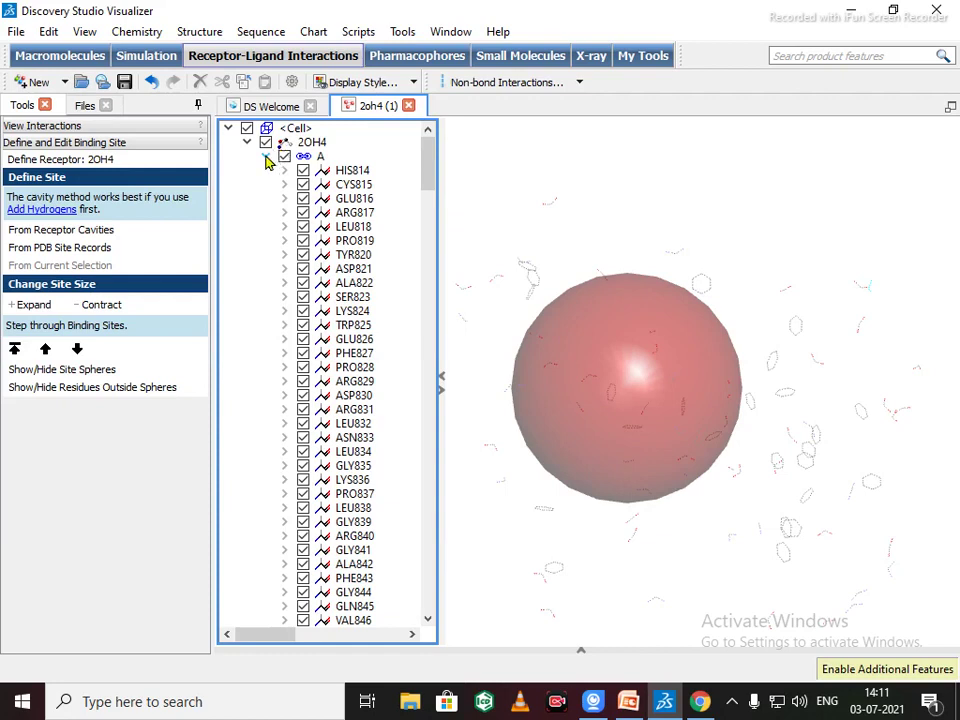
pyautogui.click(267, 157)
pyautogui.click(502, 240)
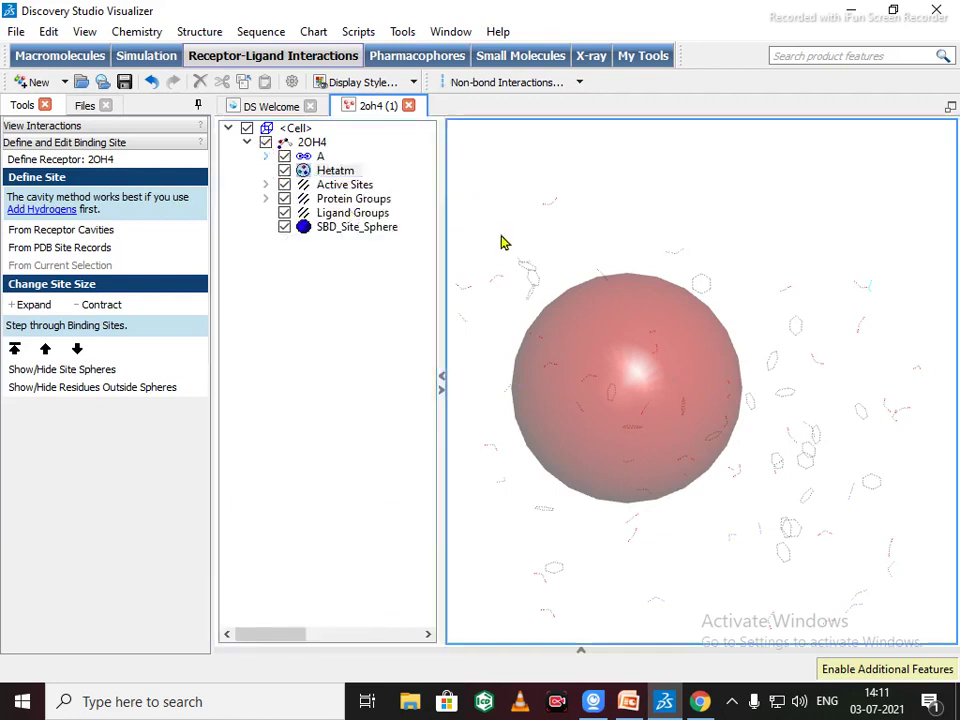
# - Switch 2OH4 back to the ribbon display style and rotate it around the binding sphere
pyautogui.click(285, 157)
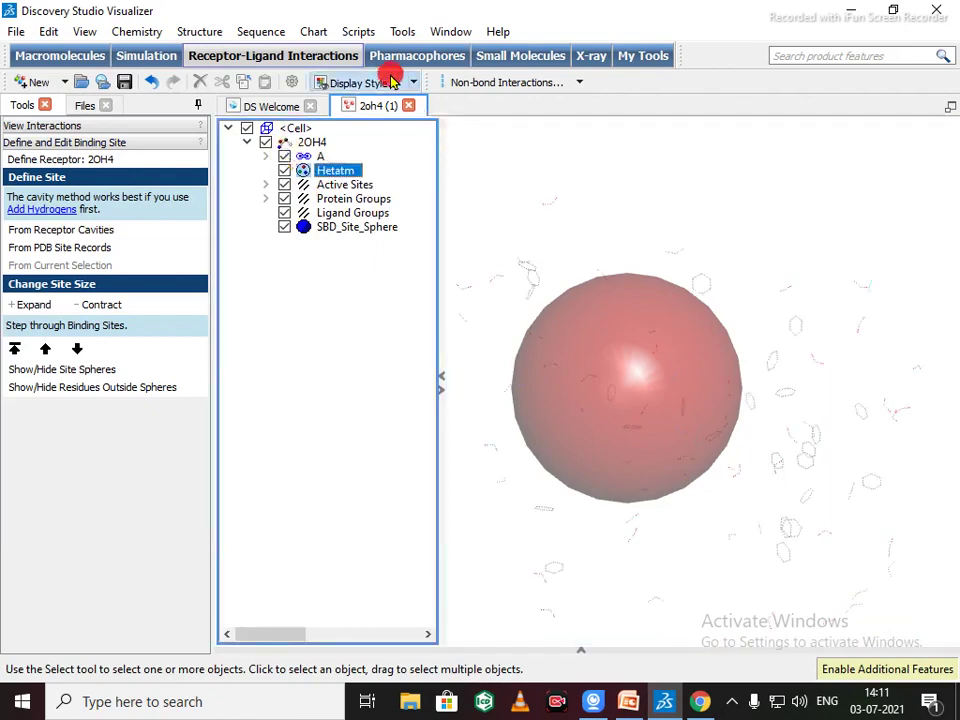
pyautogui.click(355, 82)
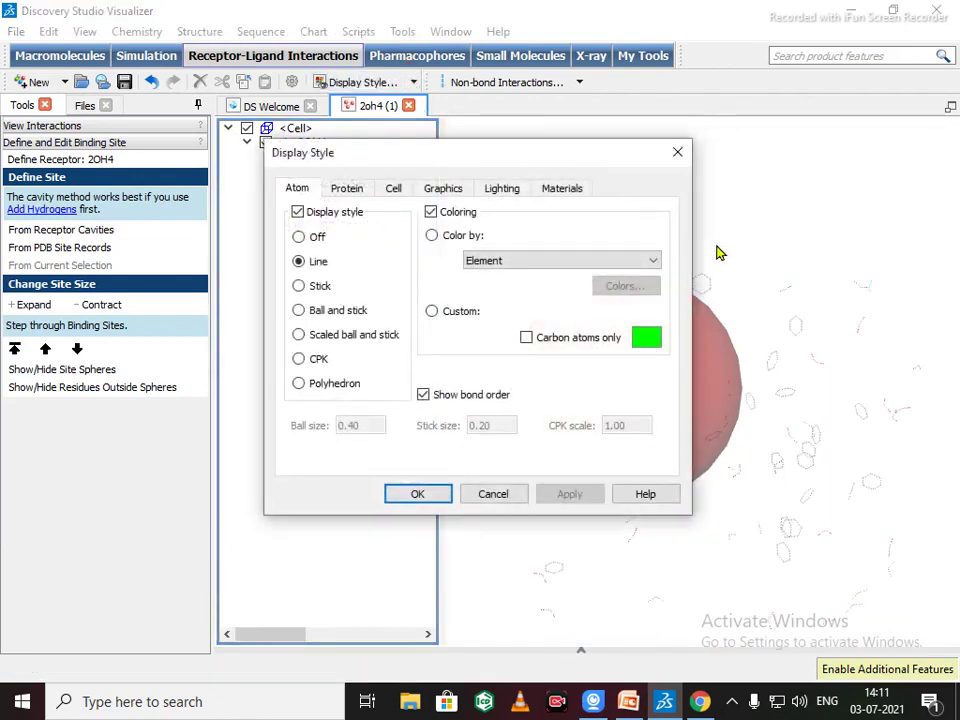
pyautogui.click(678, 155)
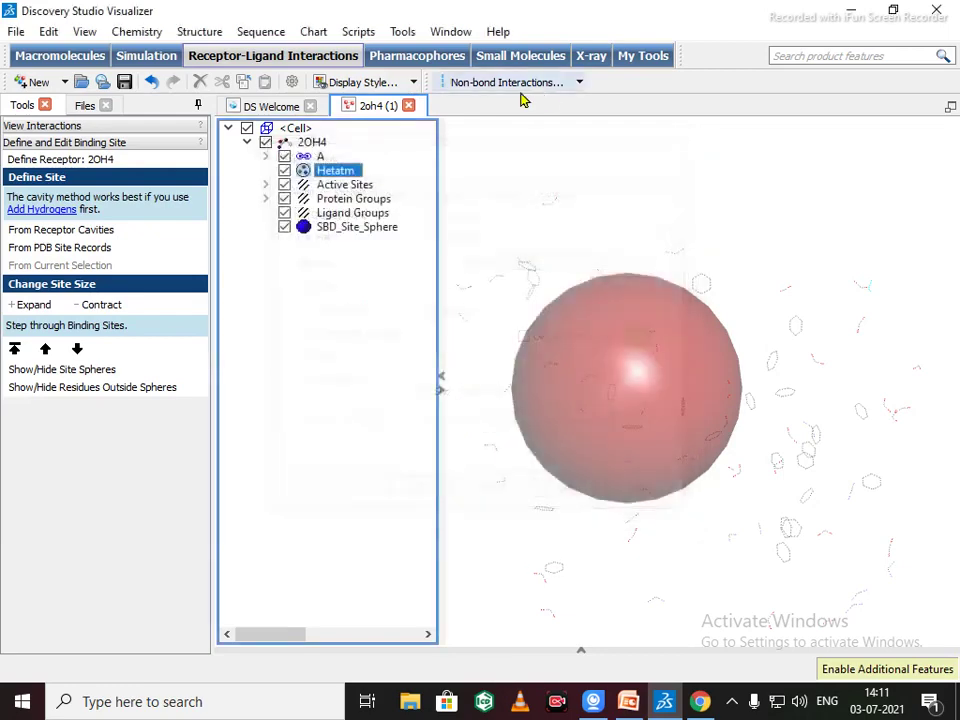
pyautogui.click(416, 86)
pyautogui.click(407, 150)
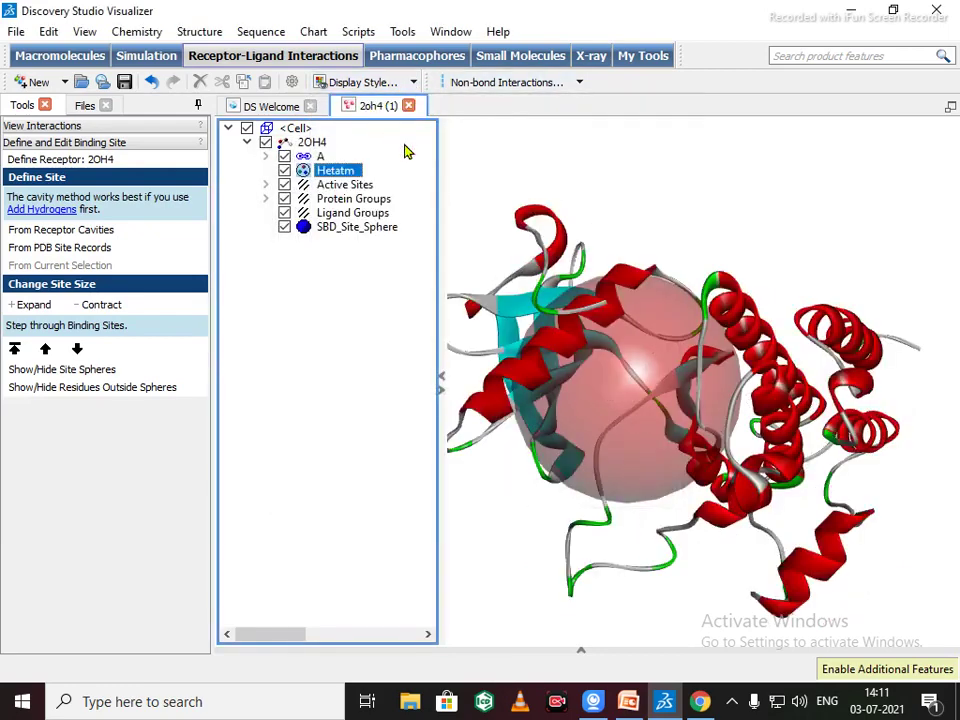
pyautogui.moveTo(784, 221); pyautogui.dragTo(775, 355)
pyautogui.moveTo(682, 122); pyautogui.dragTo(714, 150)
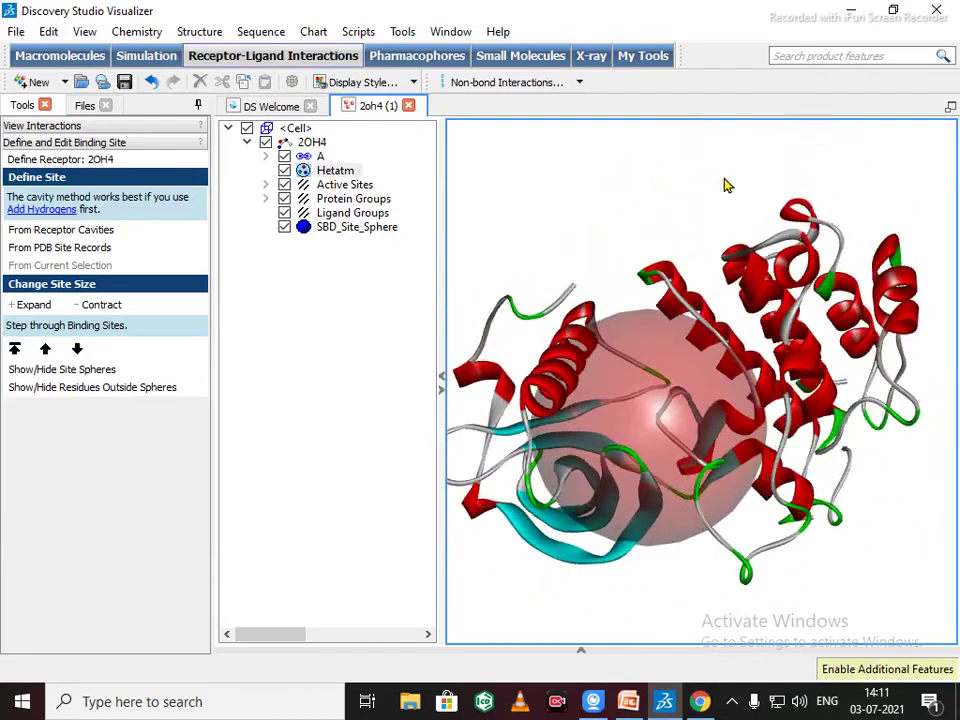
pyautogui.moveTo(889, 514); pyautogui.dragTo(896, 467)
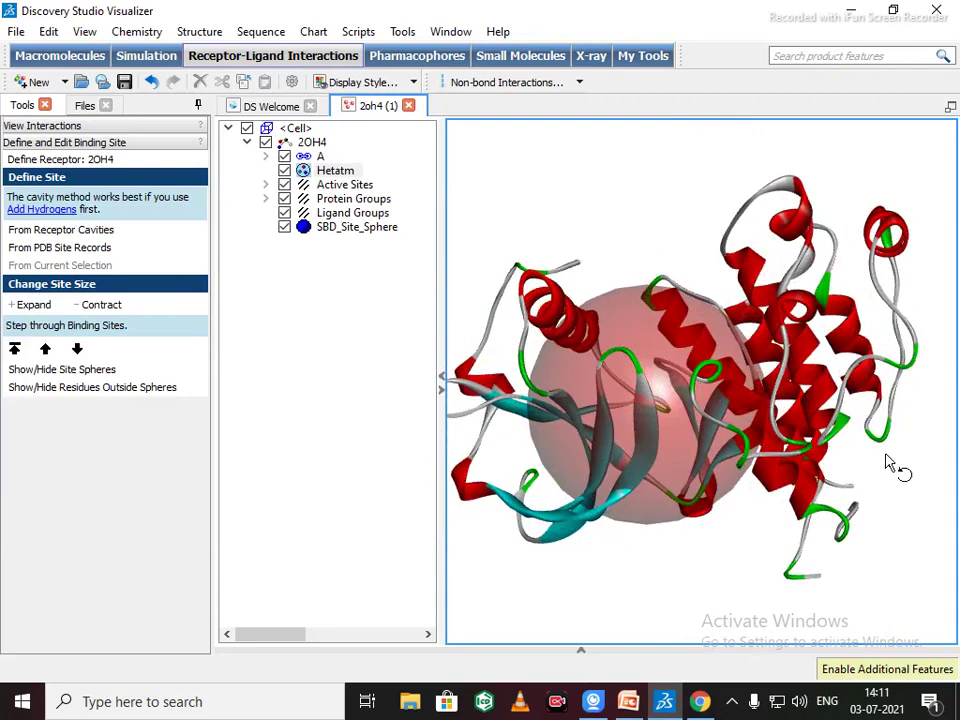
# - Read SBD_Site_Sphere's attributes: centre 2.460111, 34.812556, 16.278028 and radius 13.269593
pyautogui.click(386, 232)
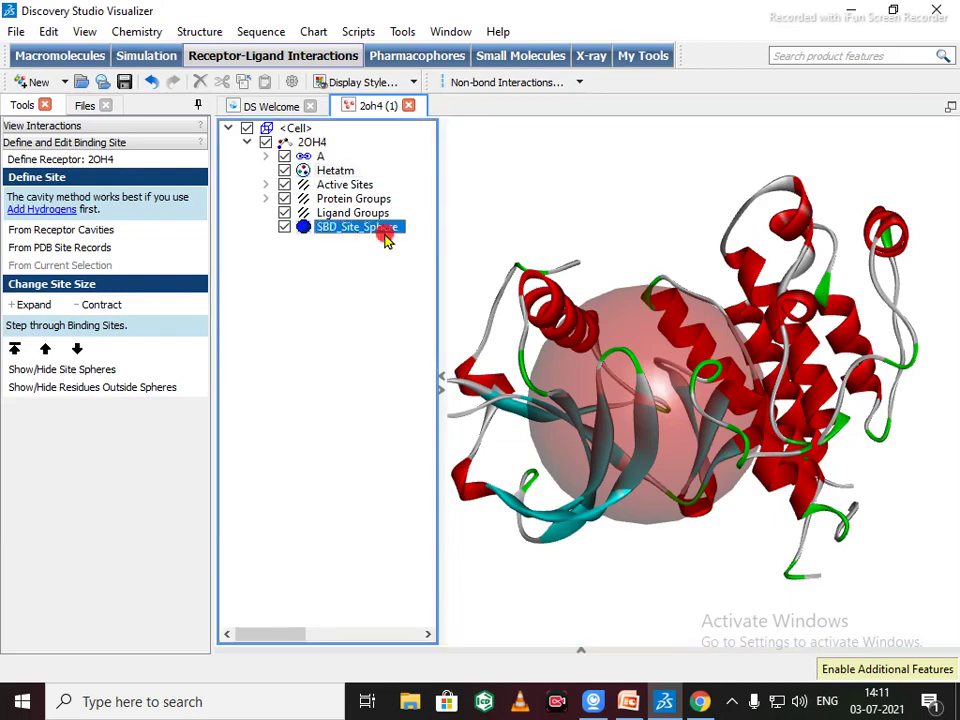
pyautogui.rightClick(620, 334)
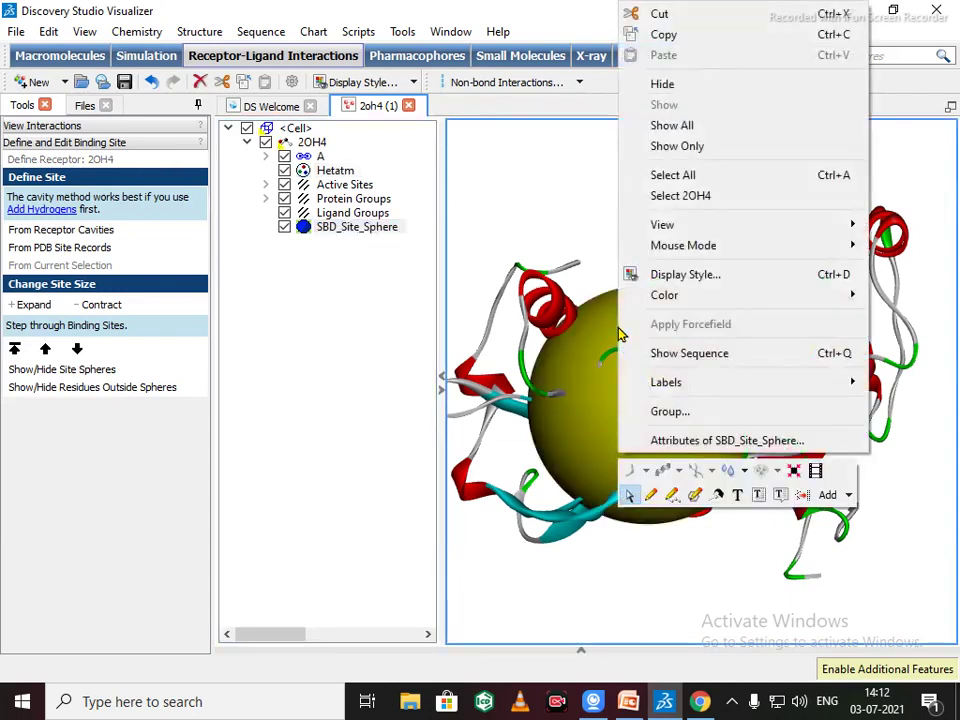
pyautogui.click(677, 446)
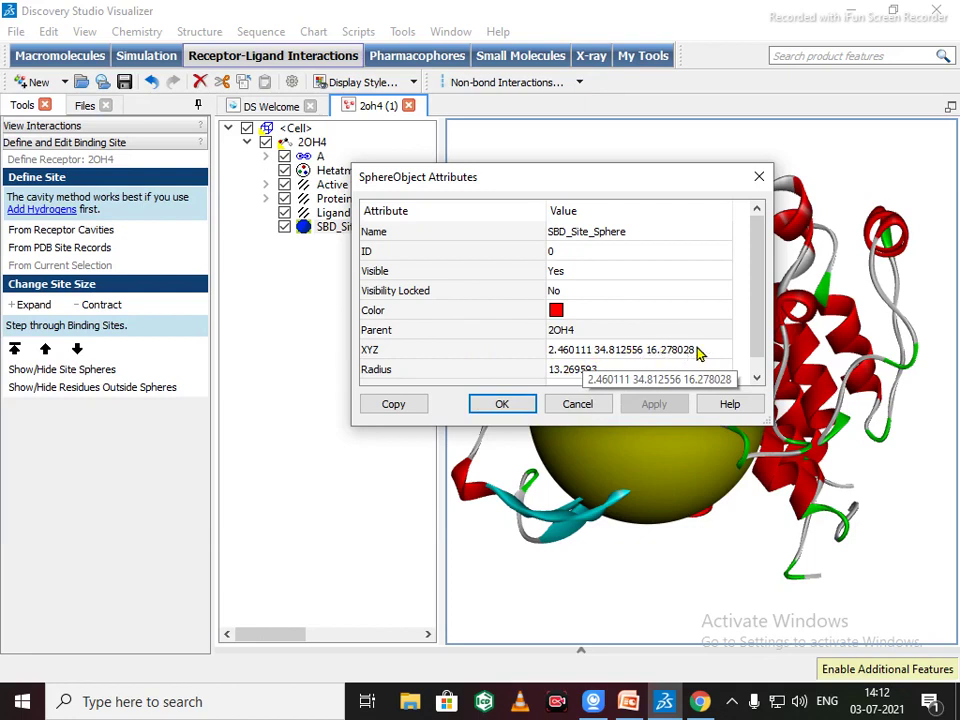
pyautogui.click(489, 405)
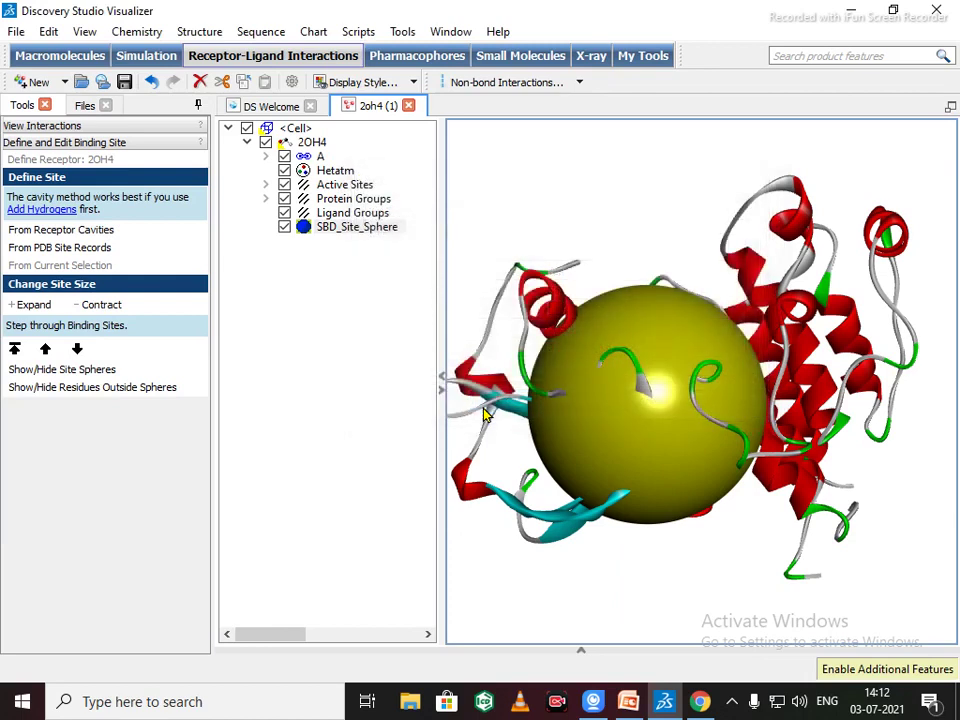